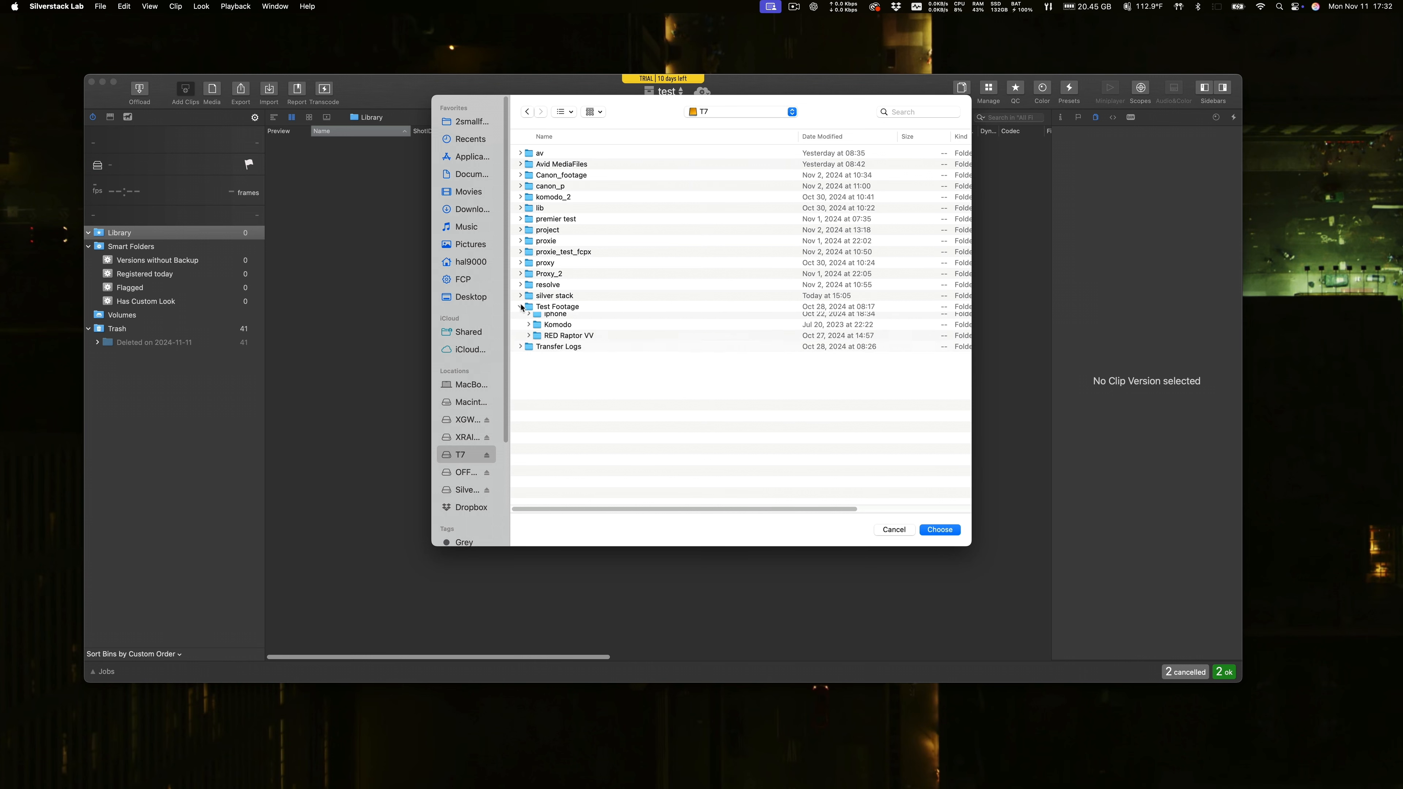
Add the clips from the Komodo folder inside Test Footage on the T7 drive to the library.
click(557, 374)
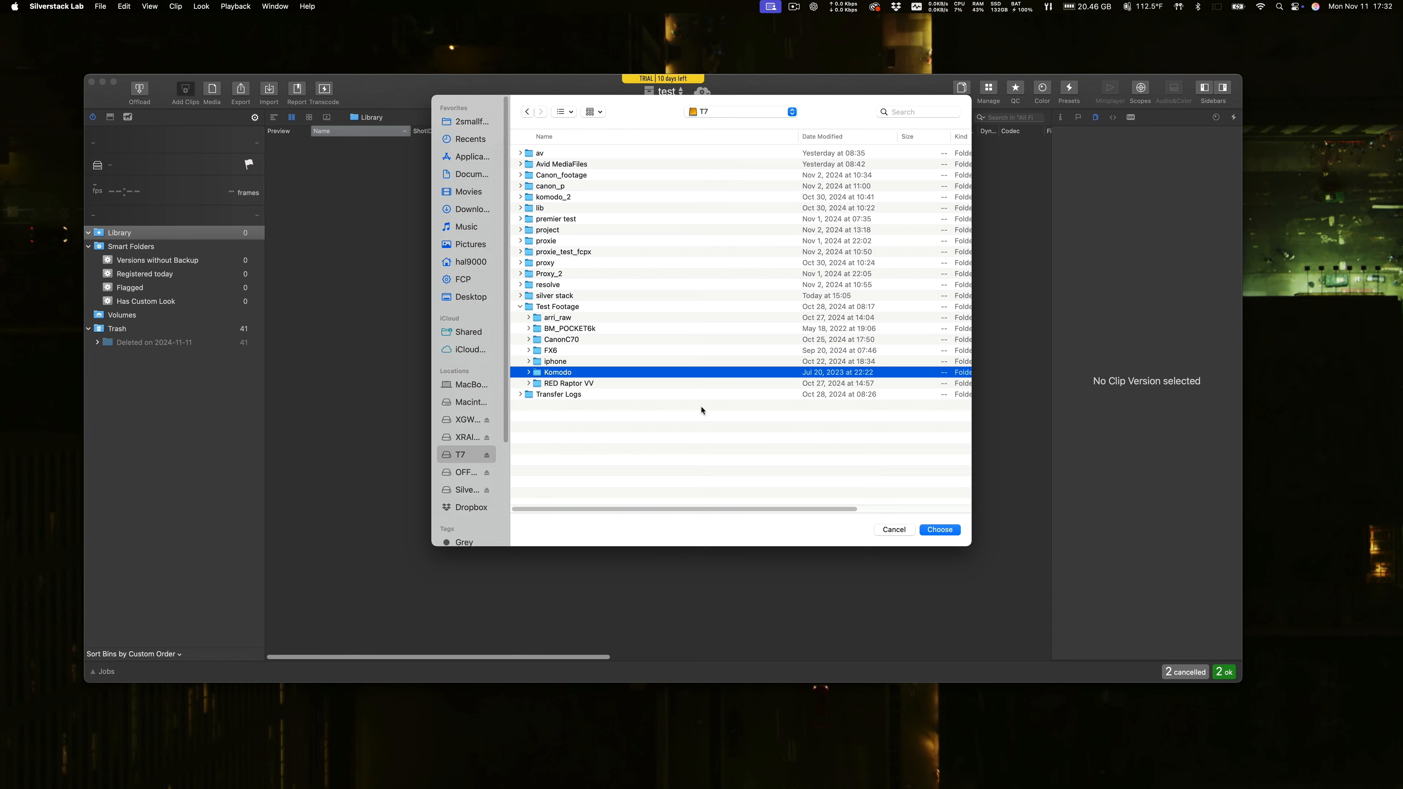
click(940, 532)
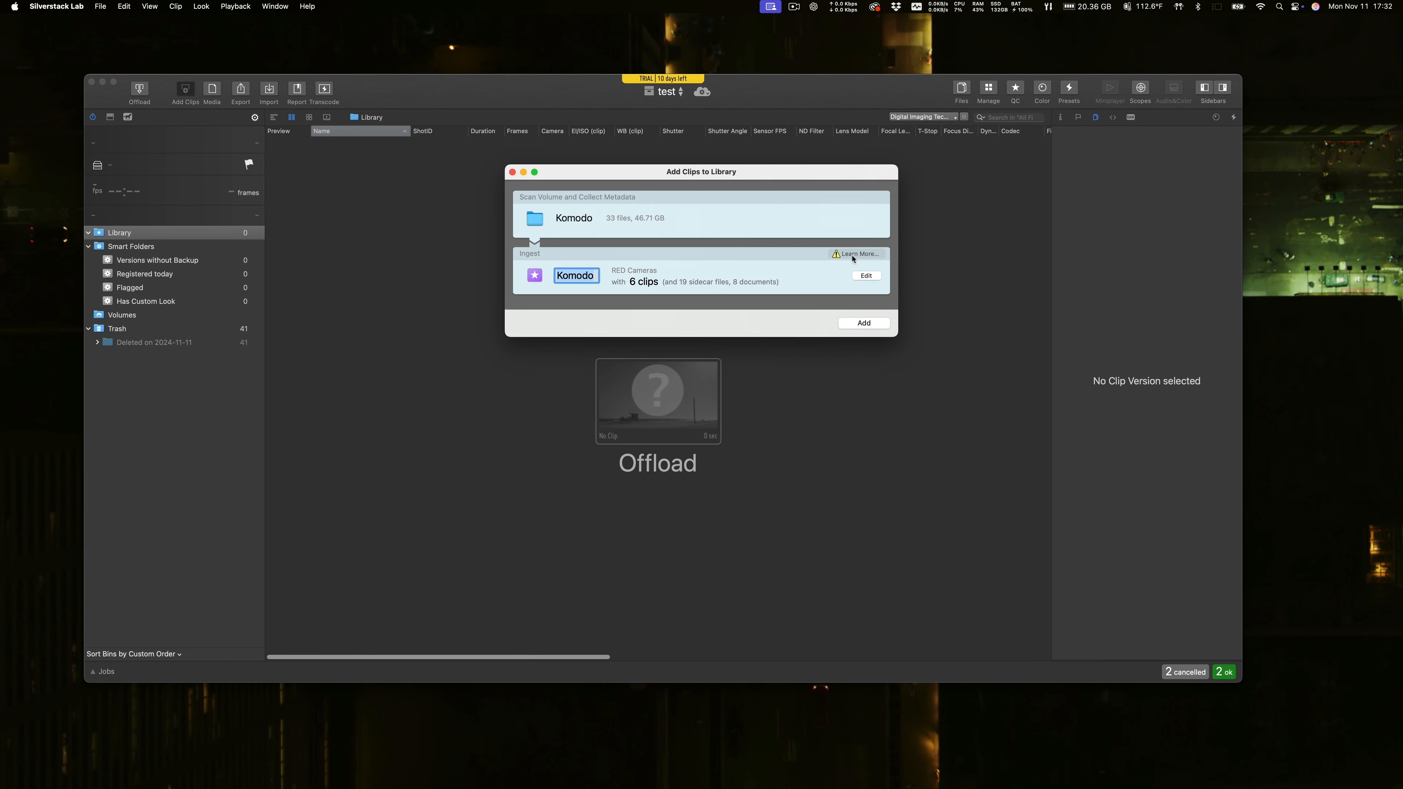
click(862, 323)
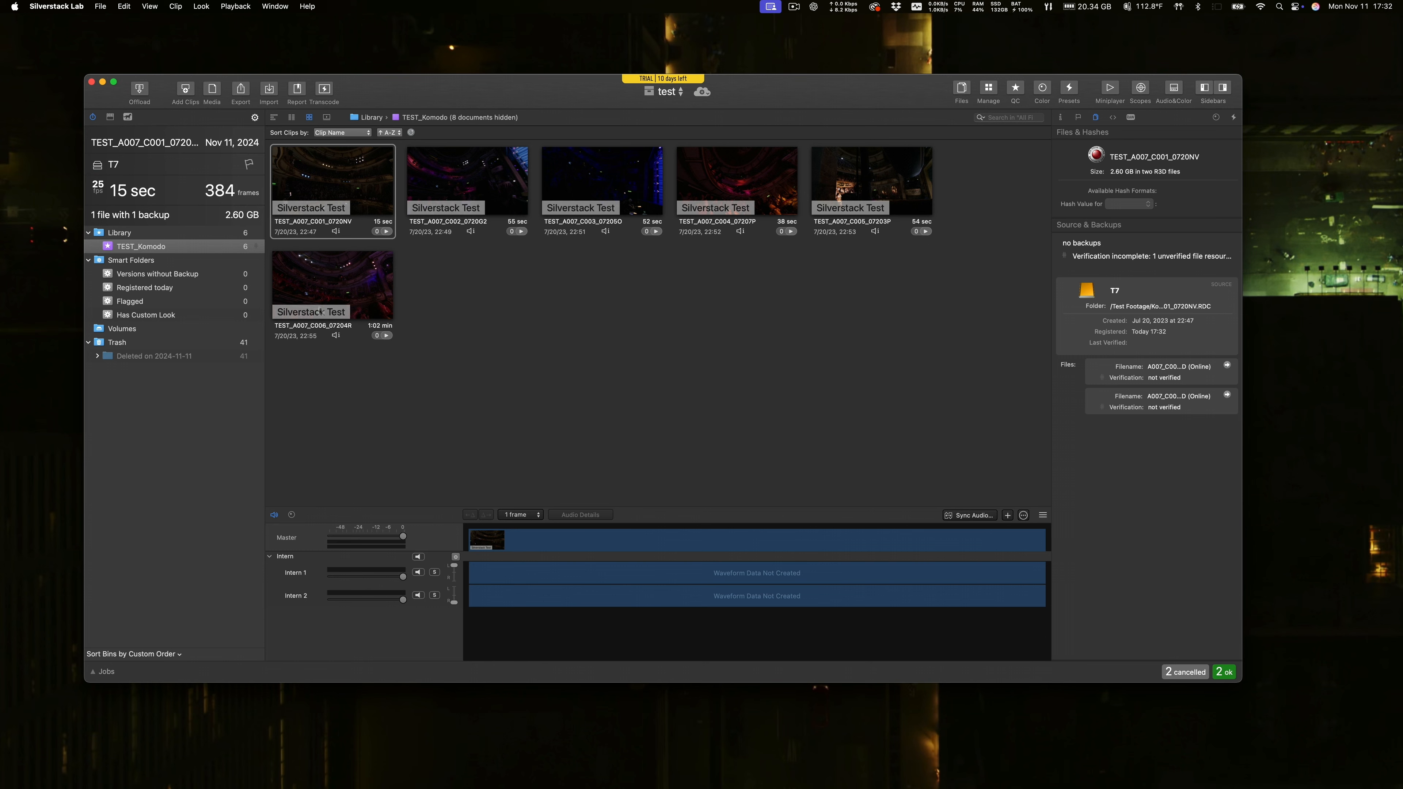
Select all clips in the TEST_Komodo bin and submit them for transcoding as individual clips, one file per clip.
click(319, 283)
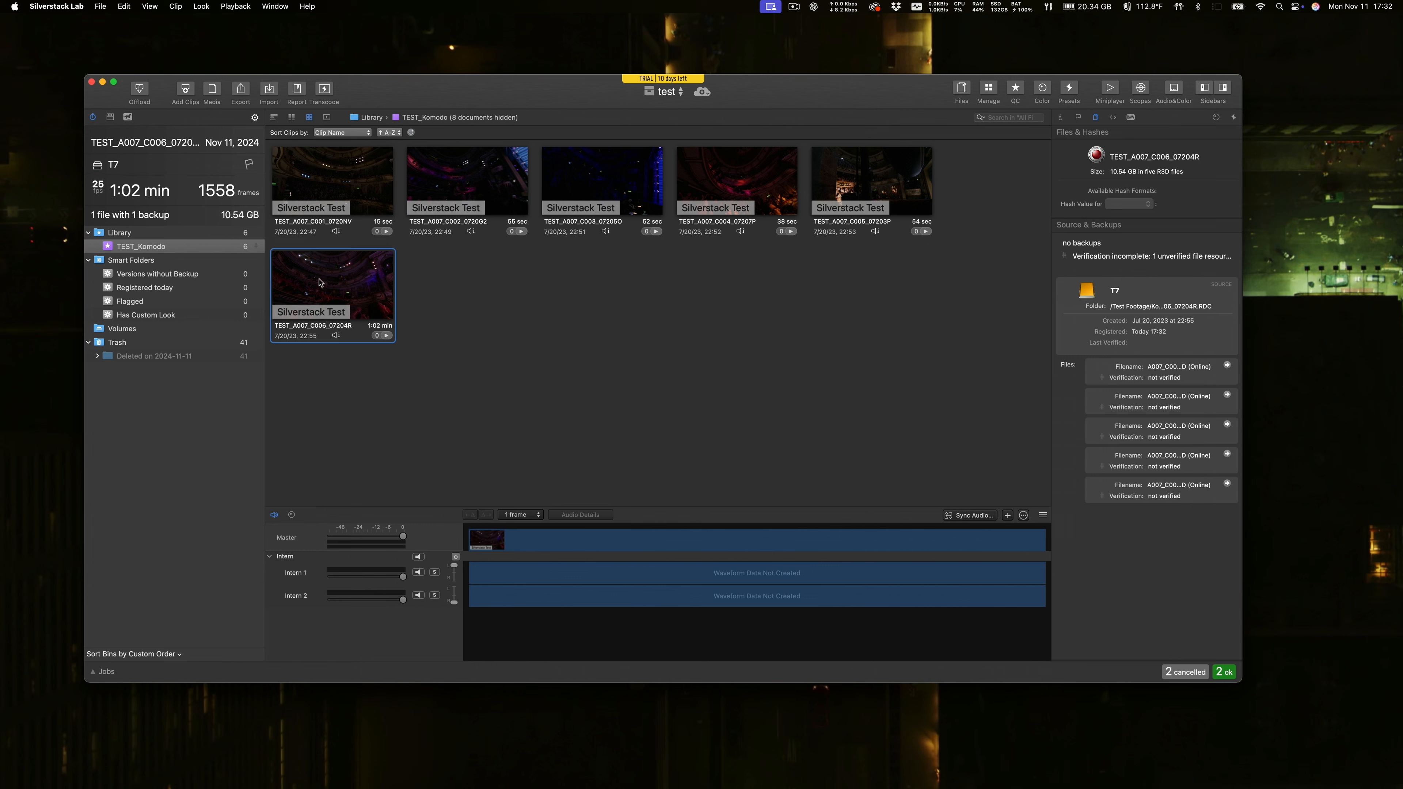
shift+click(324, 184)
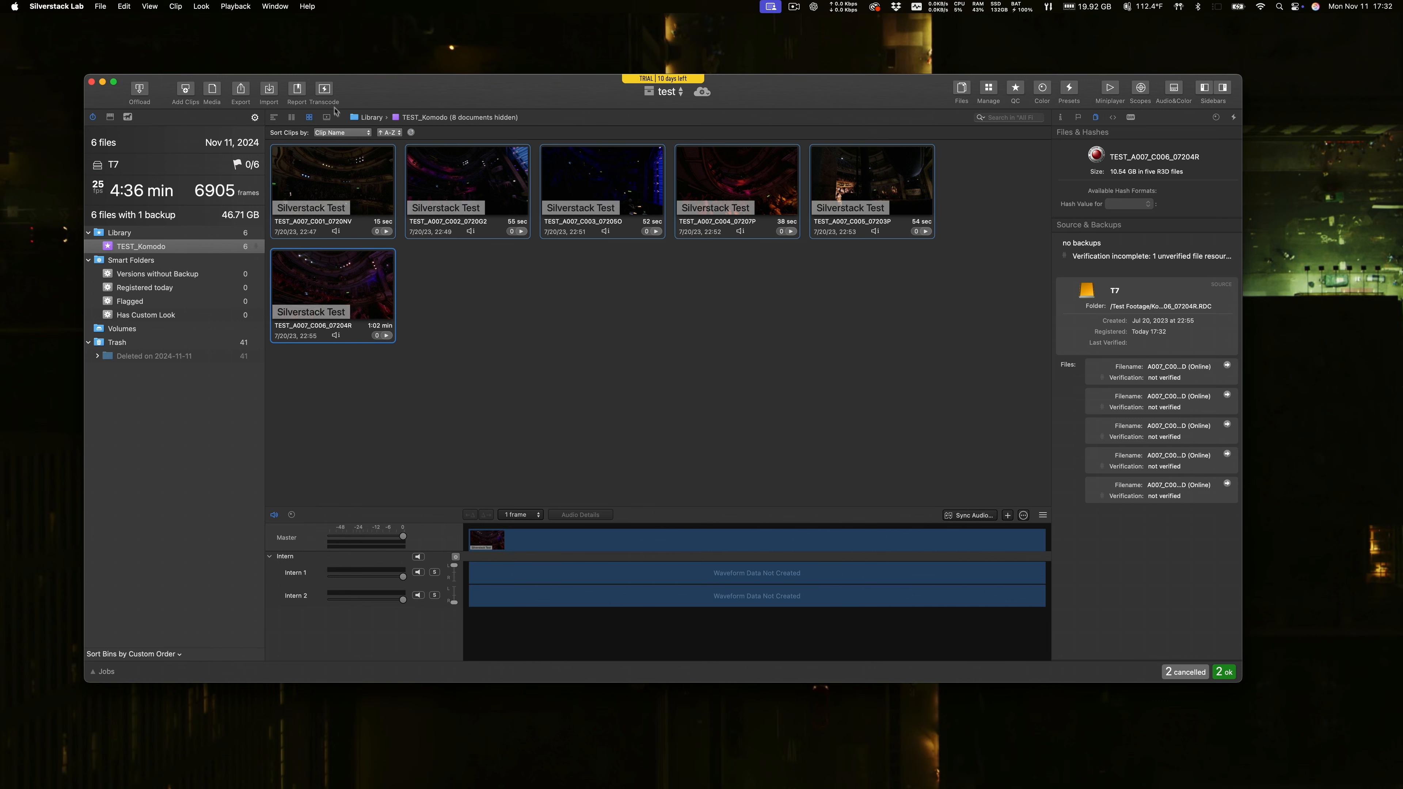
click(324, 90)
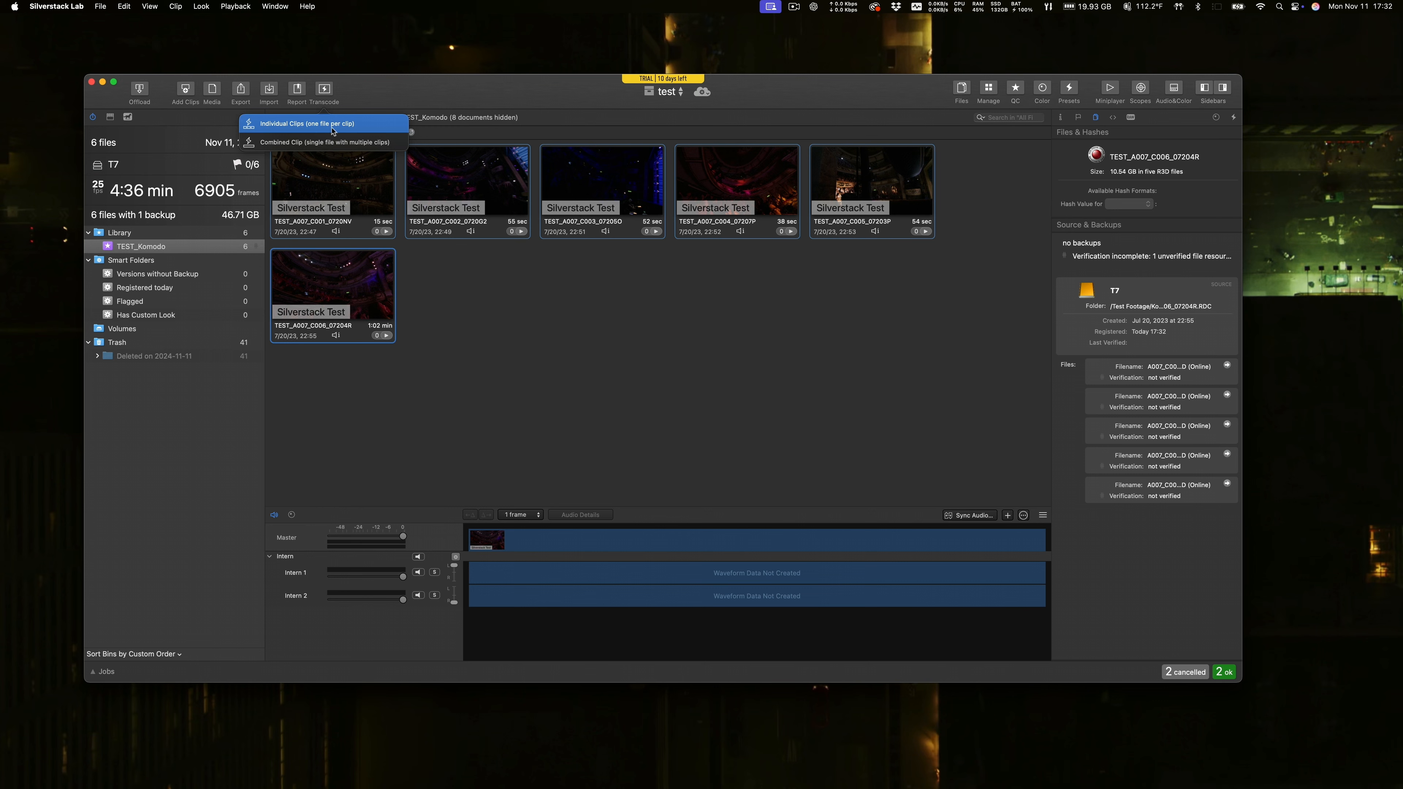
click(387, 145)
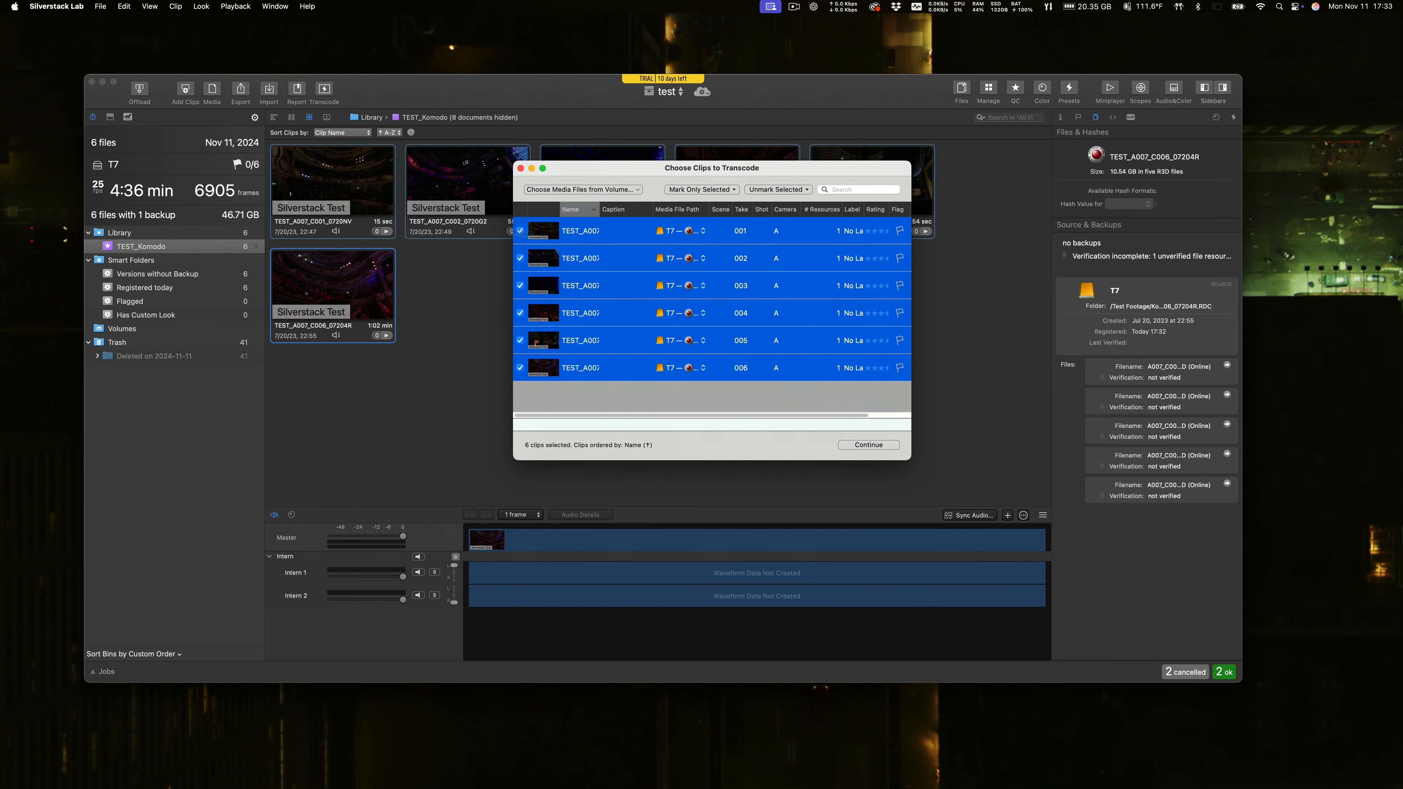
drag(650, 175, 463, 131)
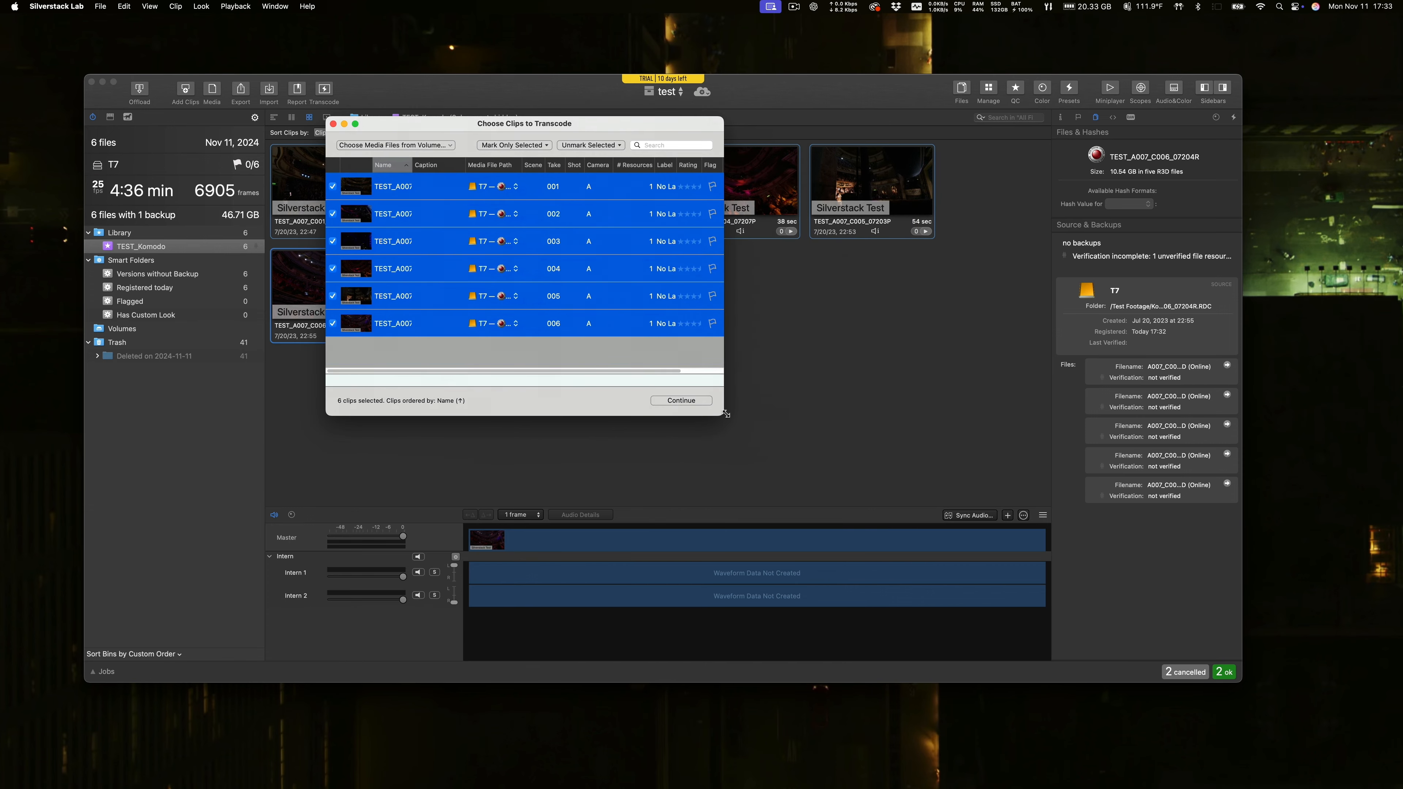
drag(732, 425, 990, 565)
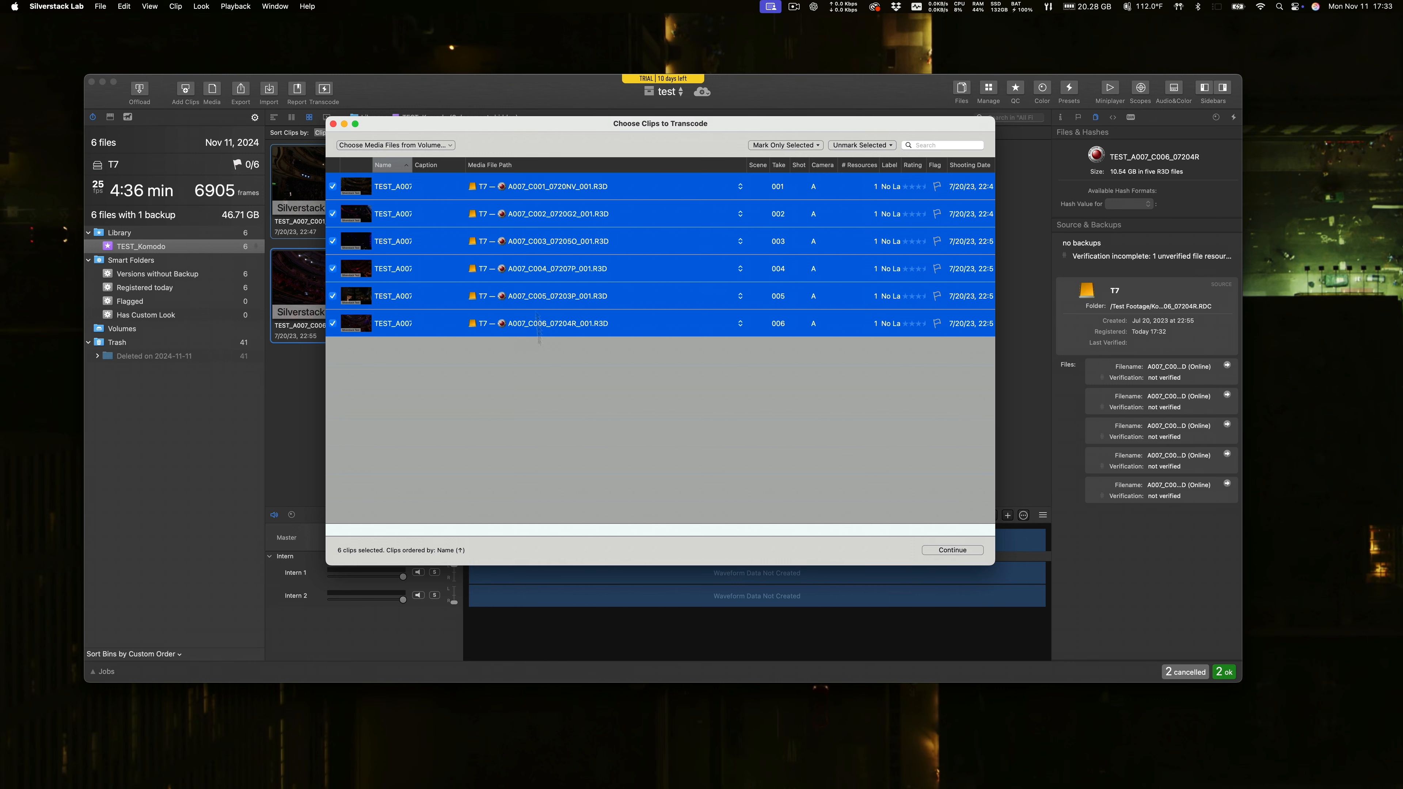
click(952, 550)
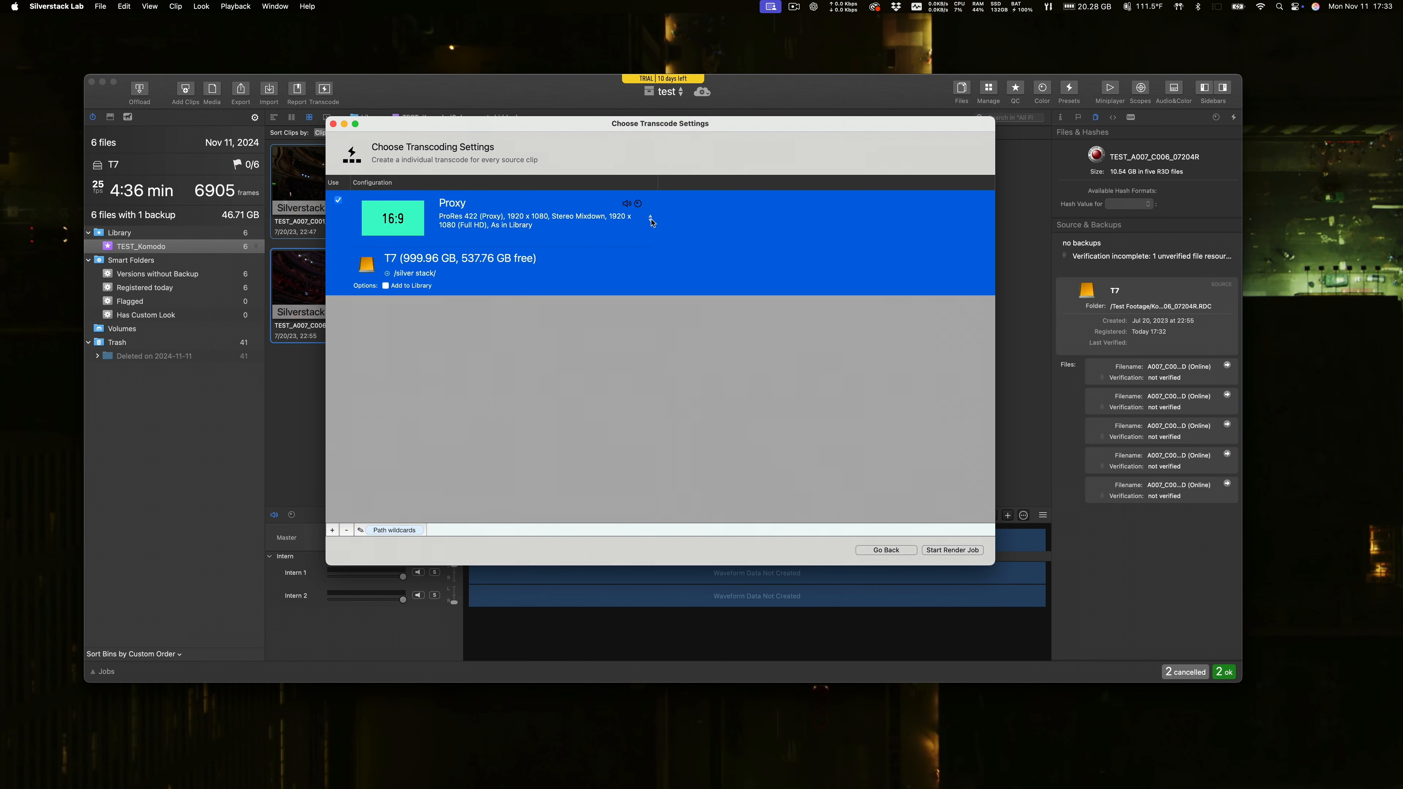
Review the transcode presets and choose Proxy, ProRes 422 (Proxy) at 1920 x 1080 with Stereo Mixdown.
click(608, 222)
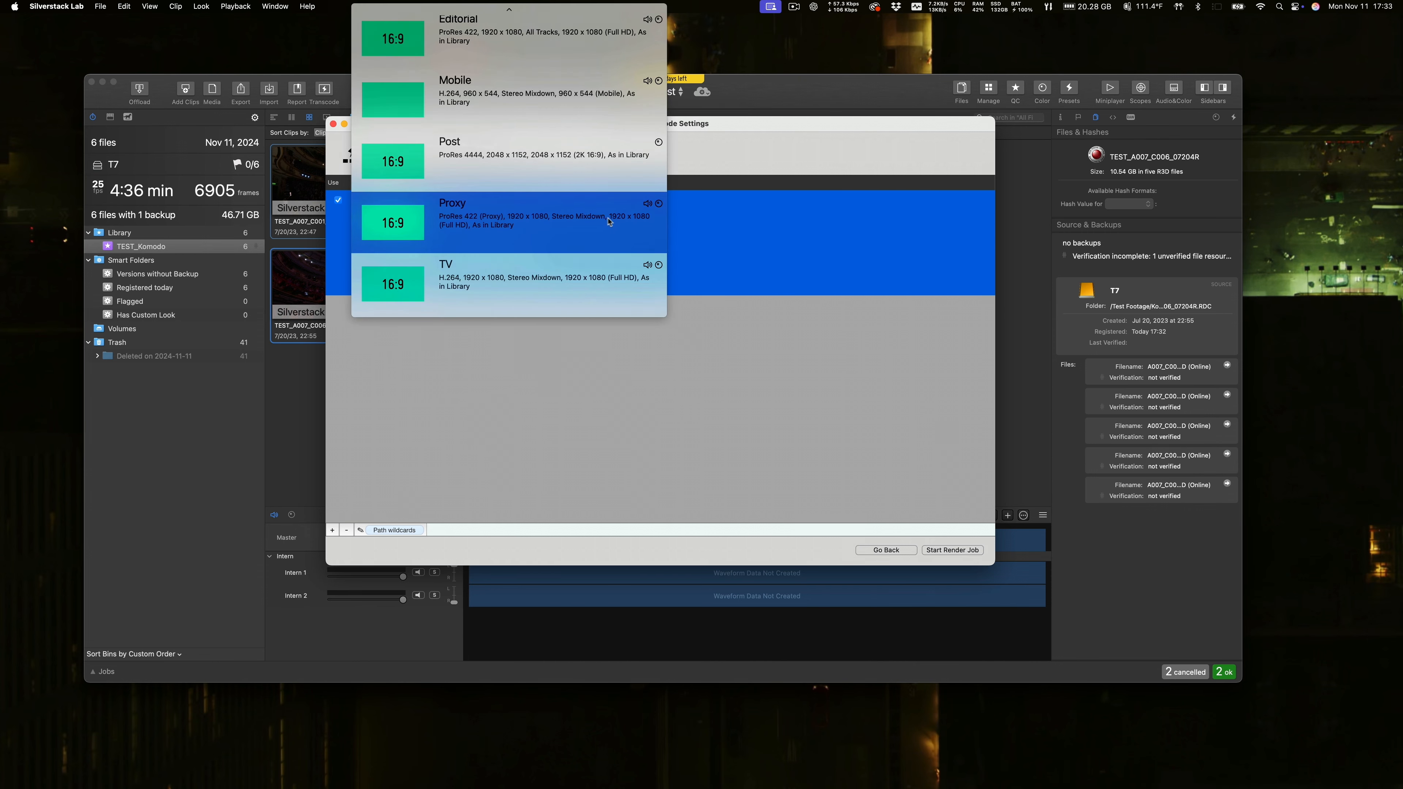
scroll(574, 138, up, 3)
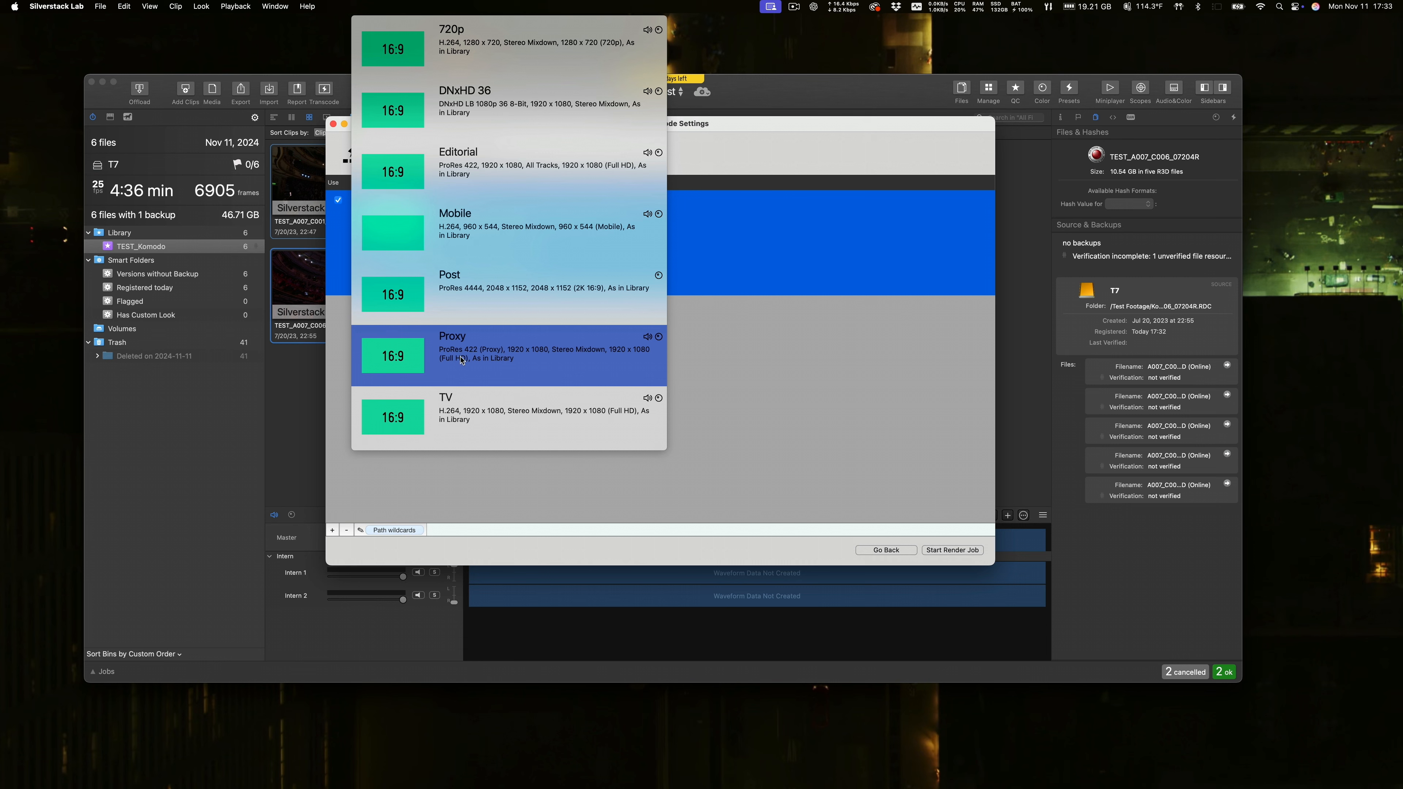
click(598, 358)
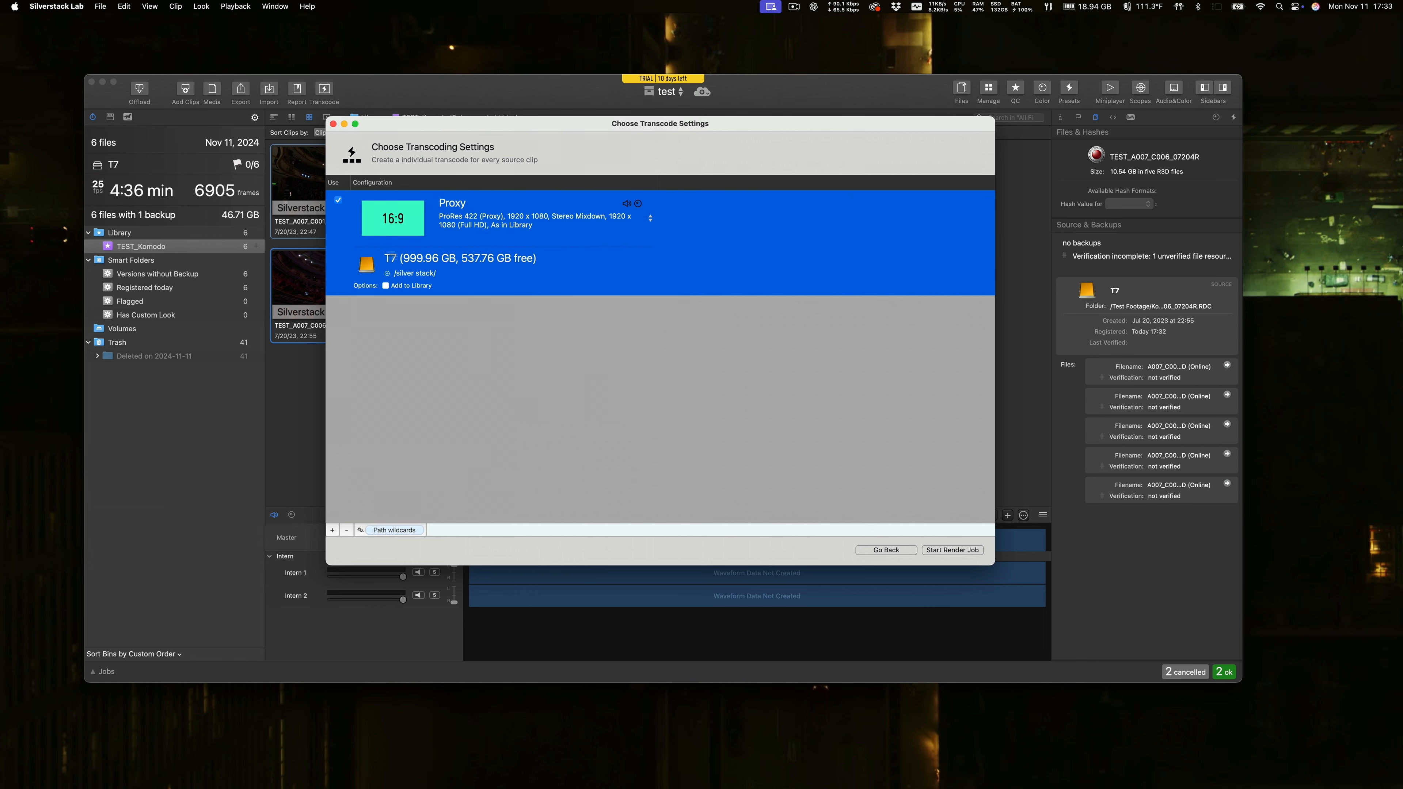
Set the transcode output path to the silver stack folder on T7 and start the render job.
click(390, 276)
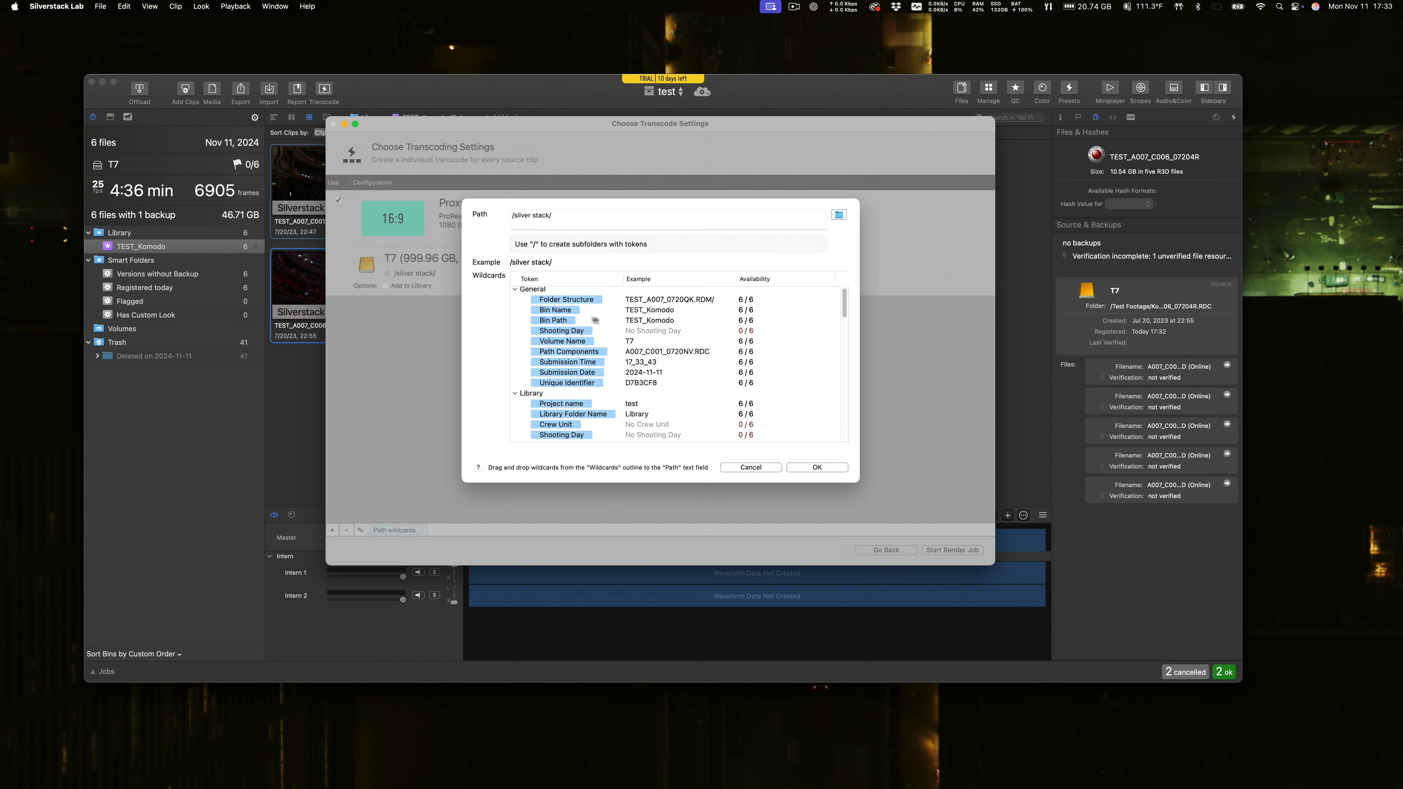
scroll(613, 384, down, 15)
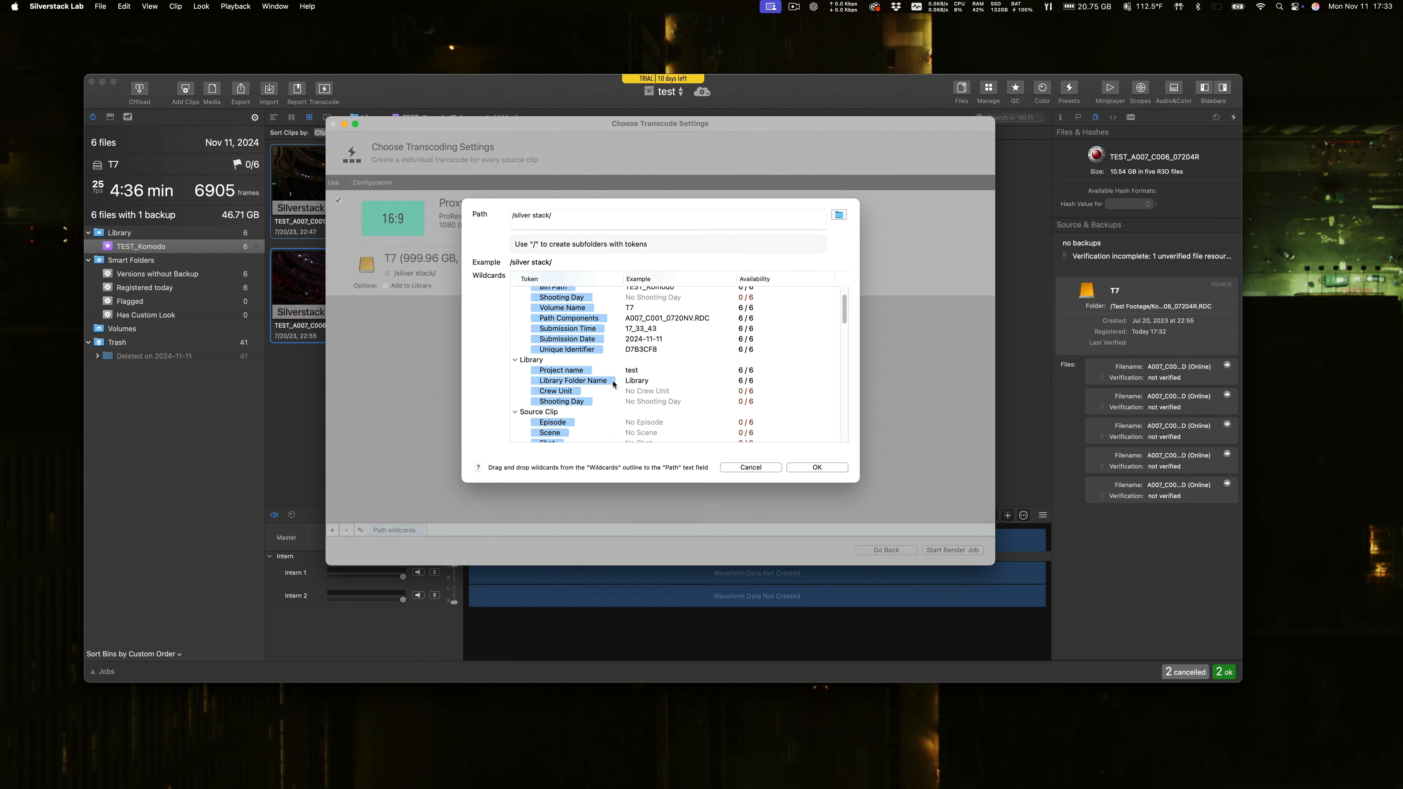
scroll(613, 384, up, 10)
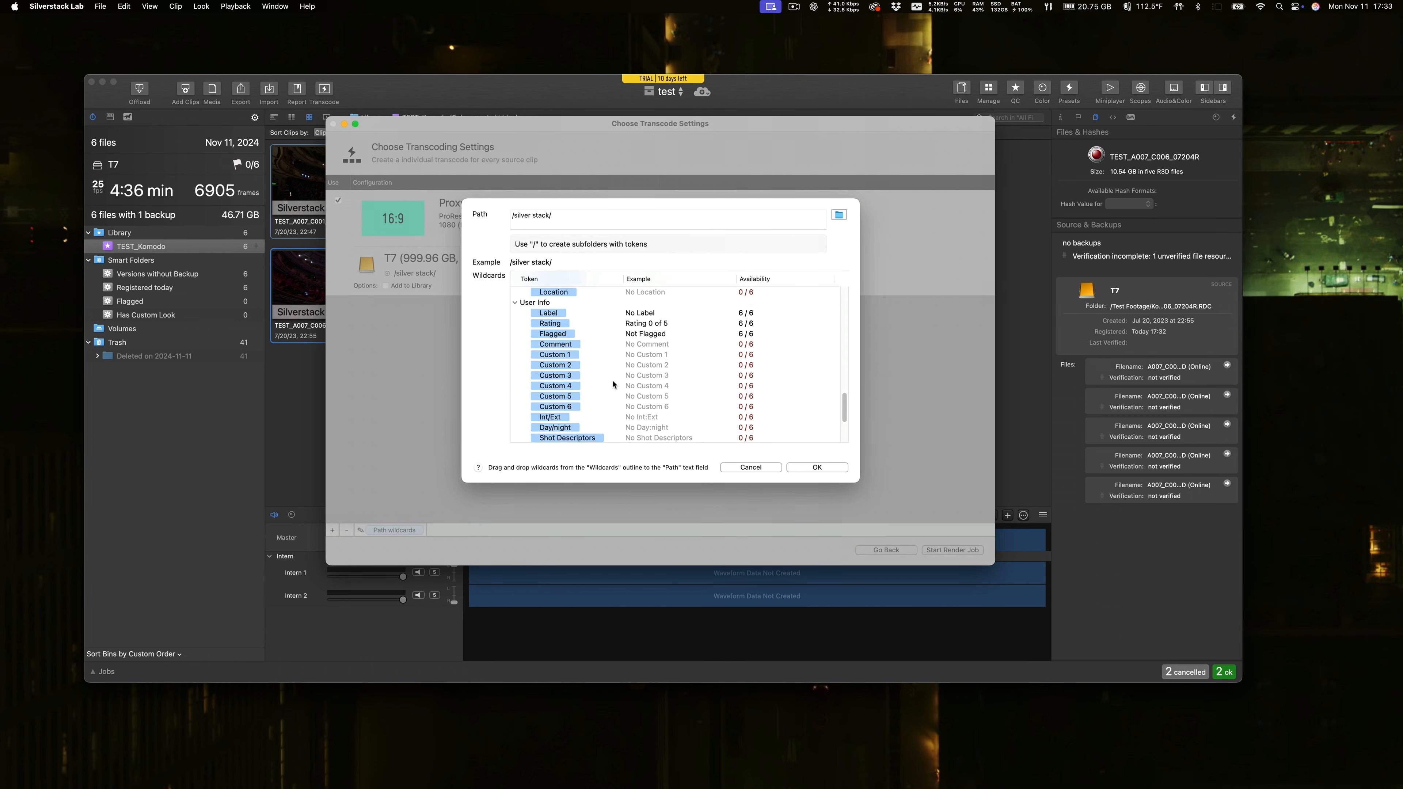
click(838, 215)
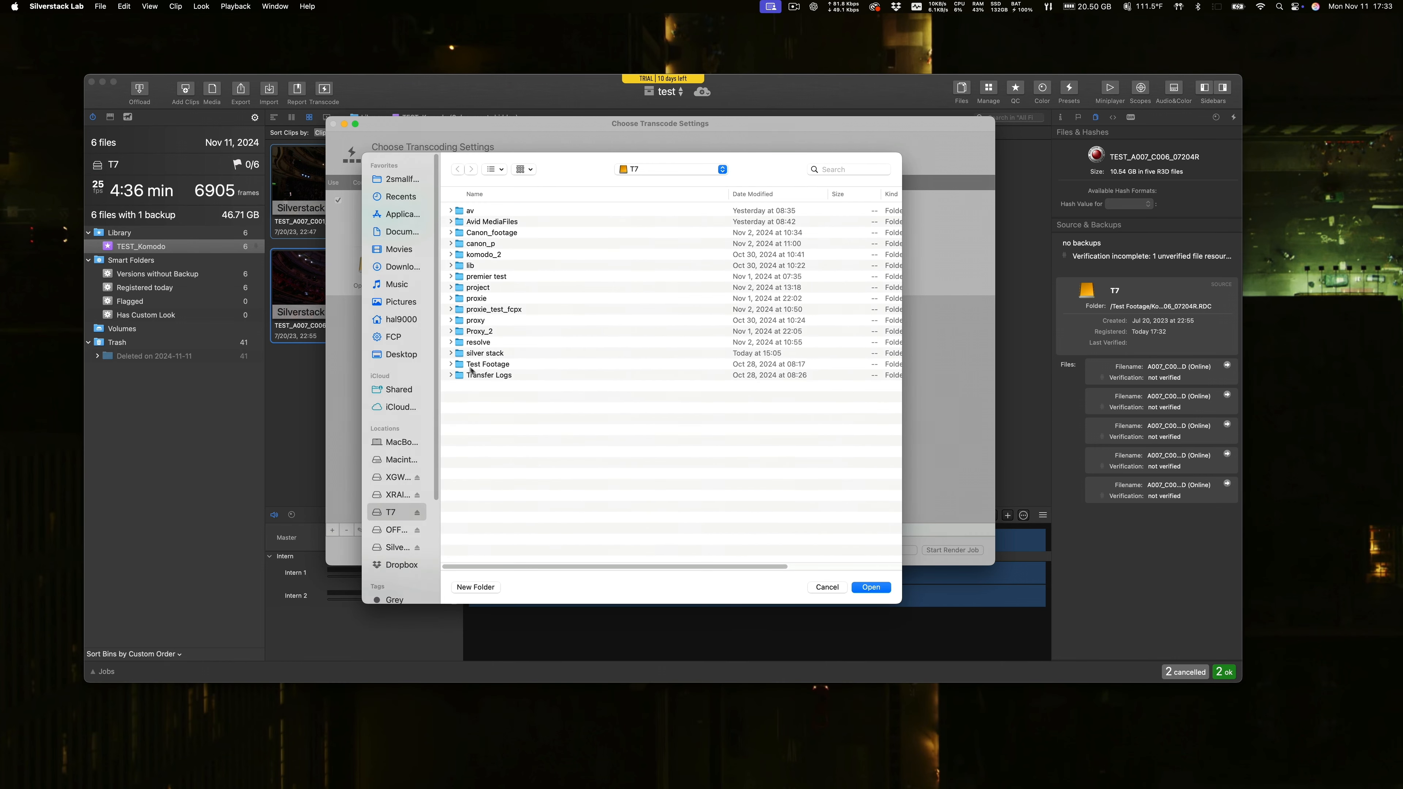
double_click(467, 354)
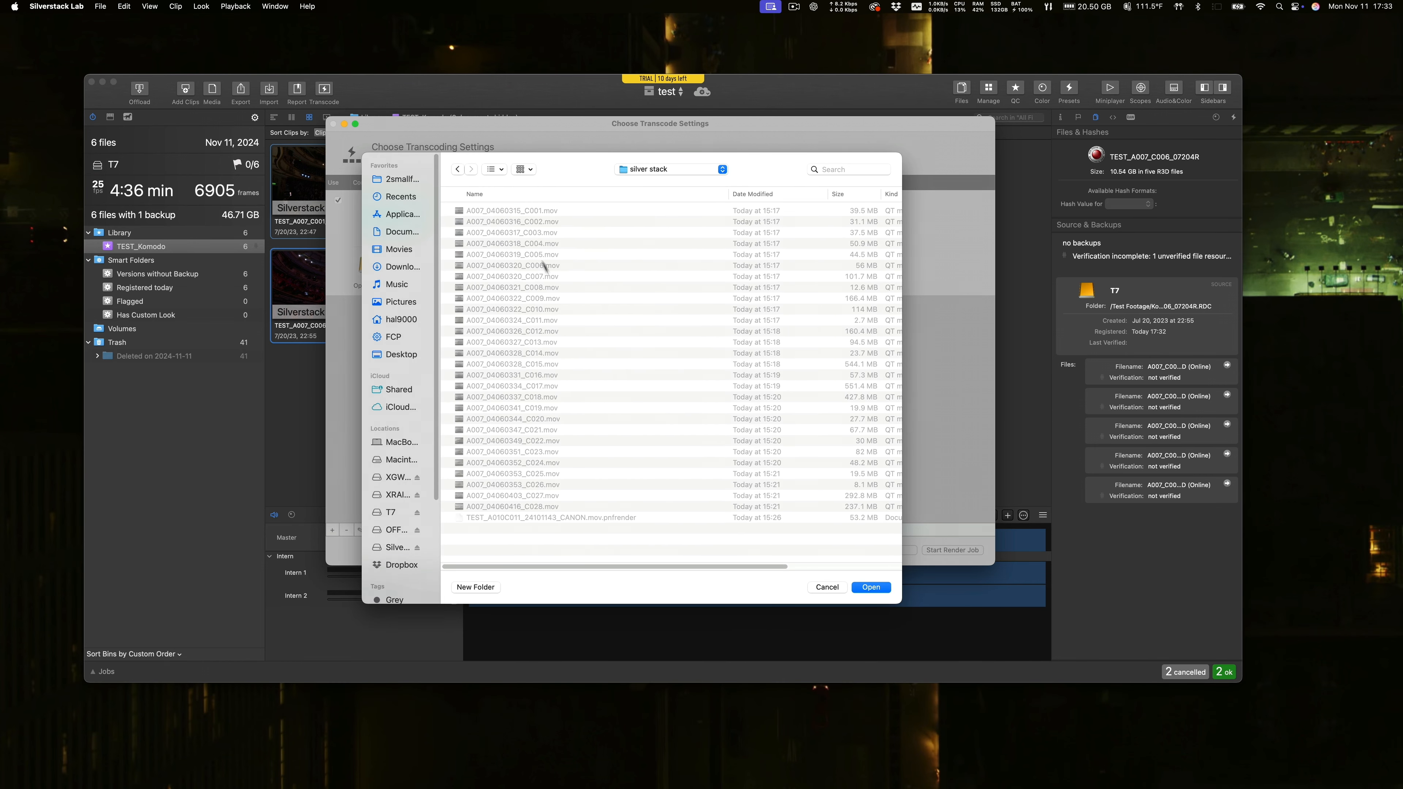
key(Return)
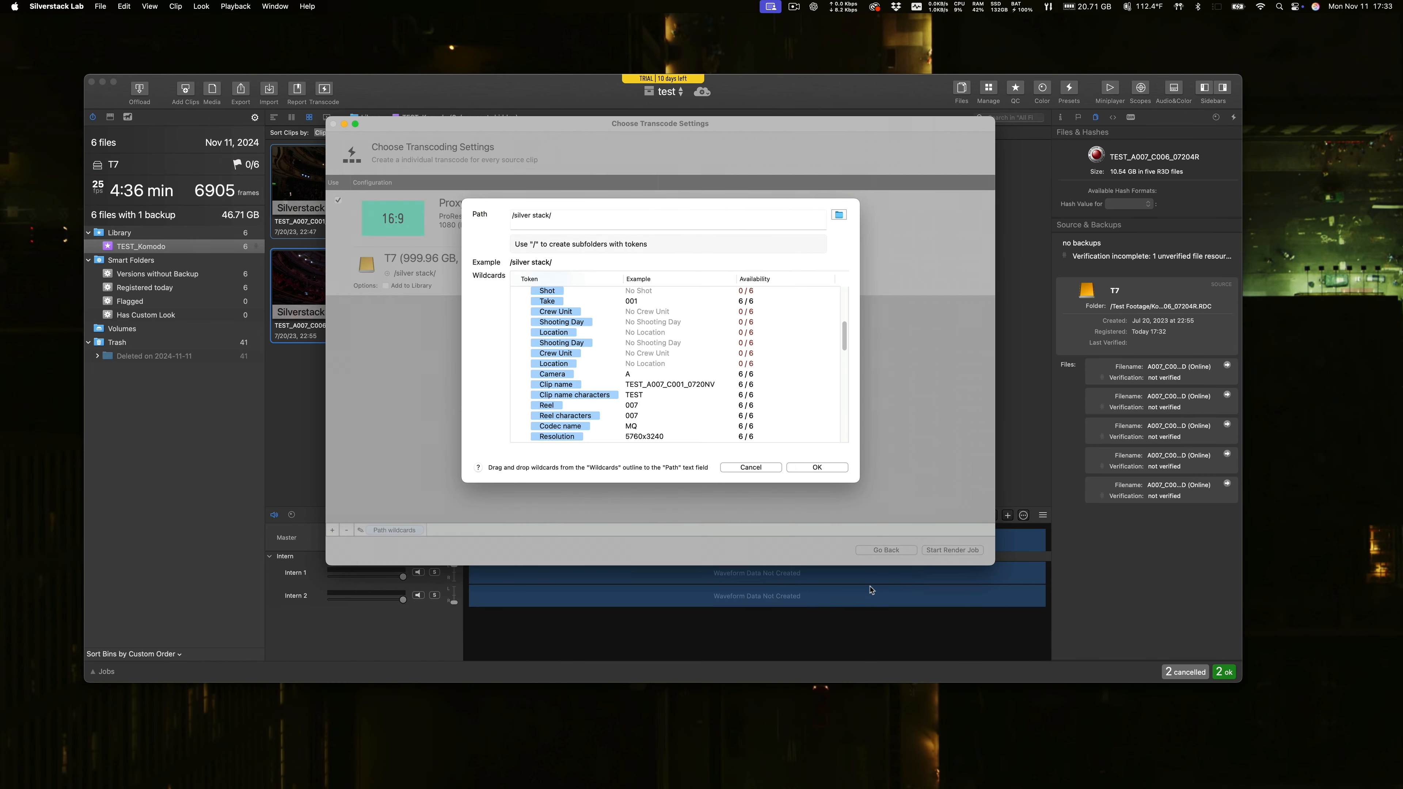
click(810, 468)
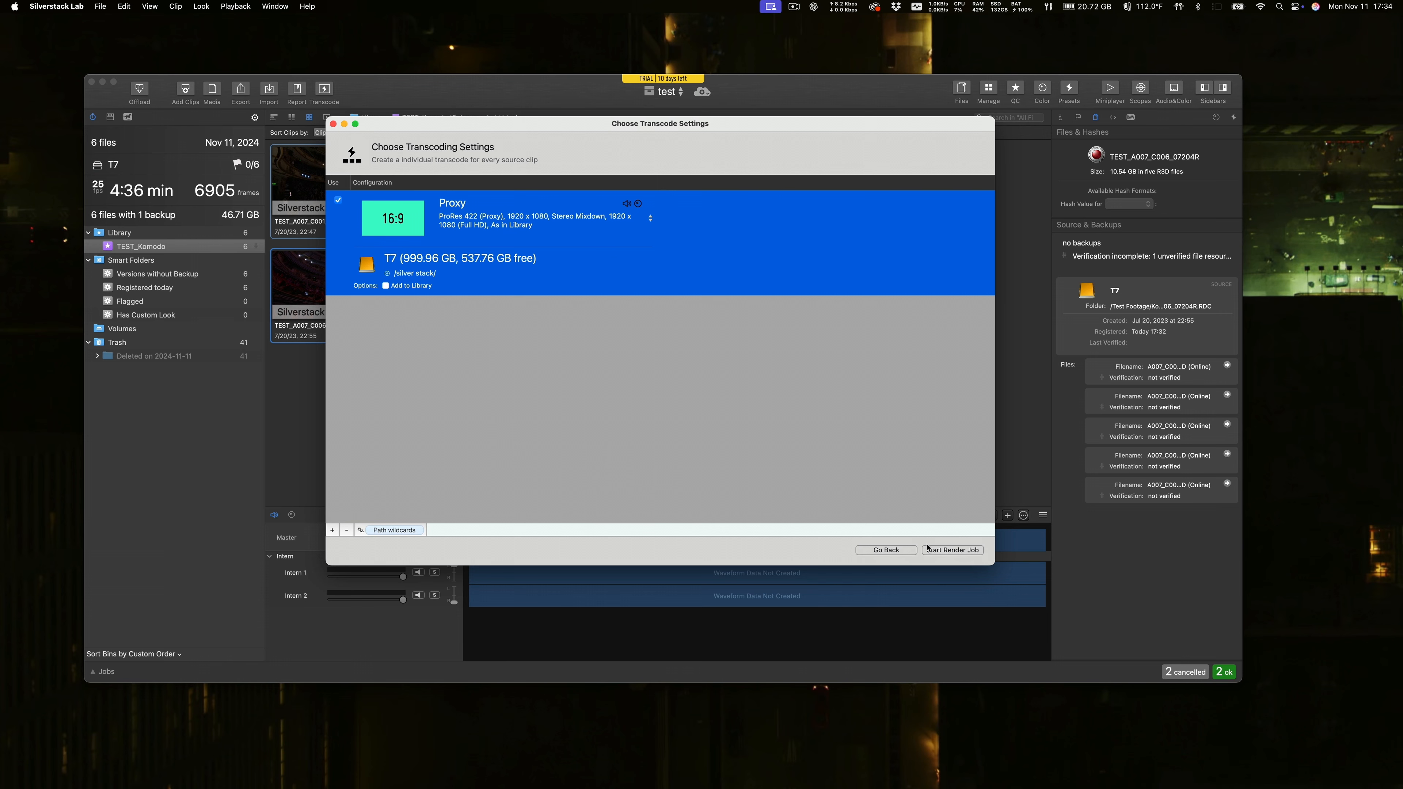
click(948, 550)
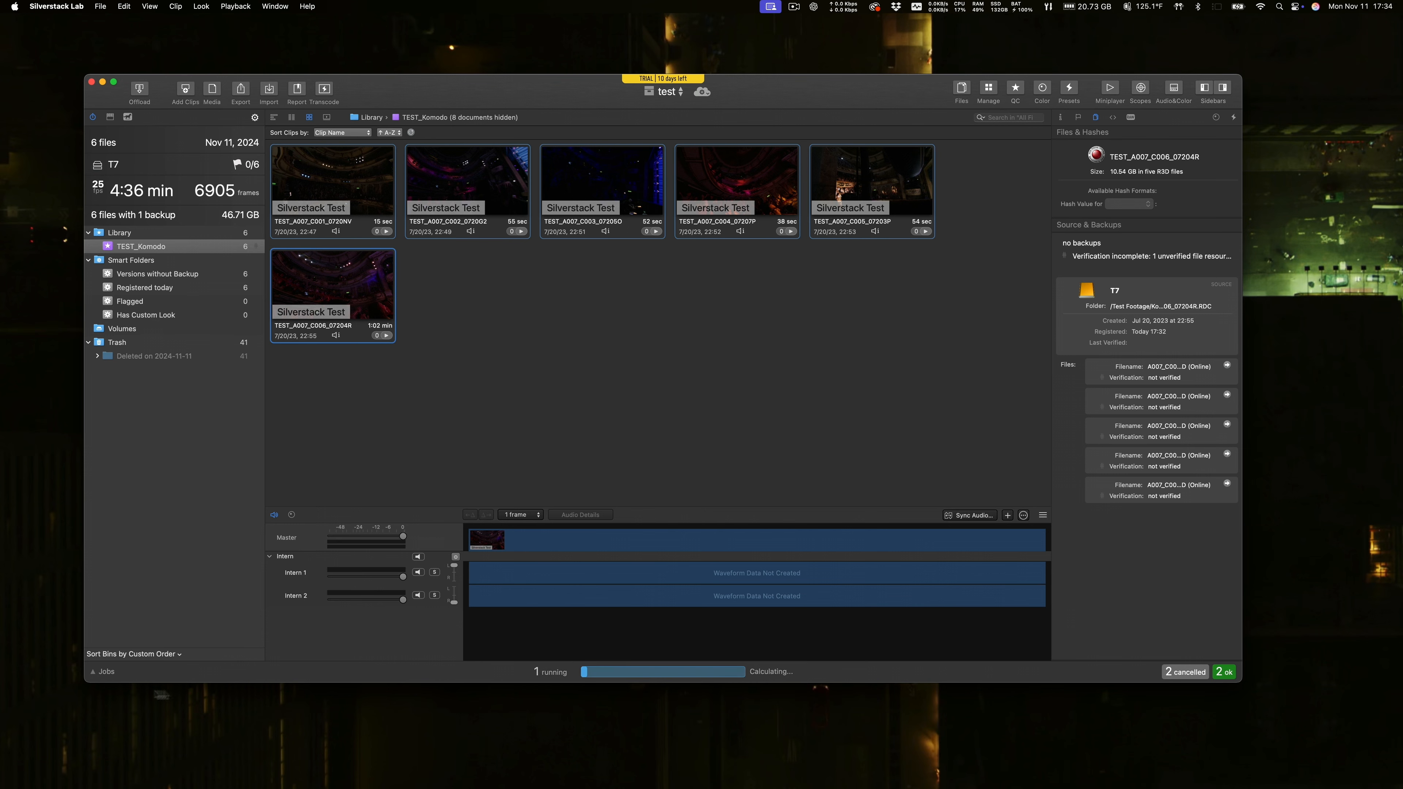
Examine the per-clip progress of the running TEST_Komodo transcode job and return to the library.
click(102, 675)
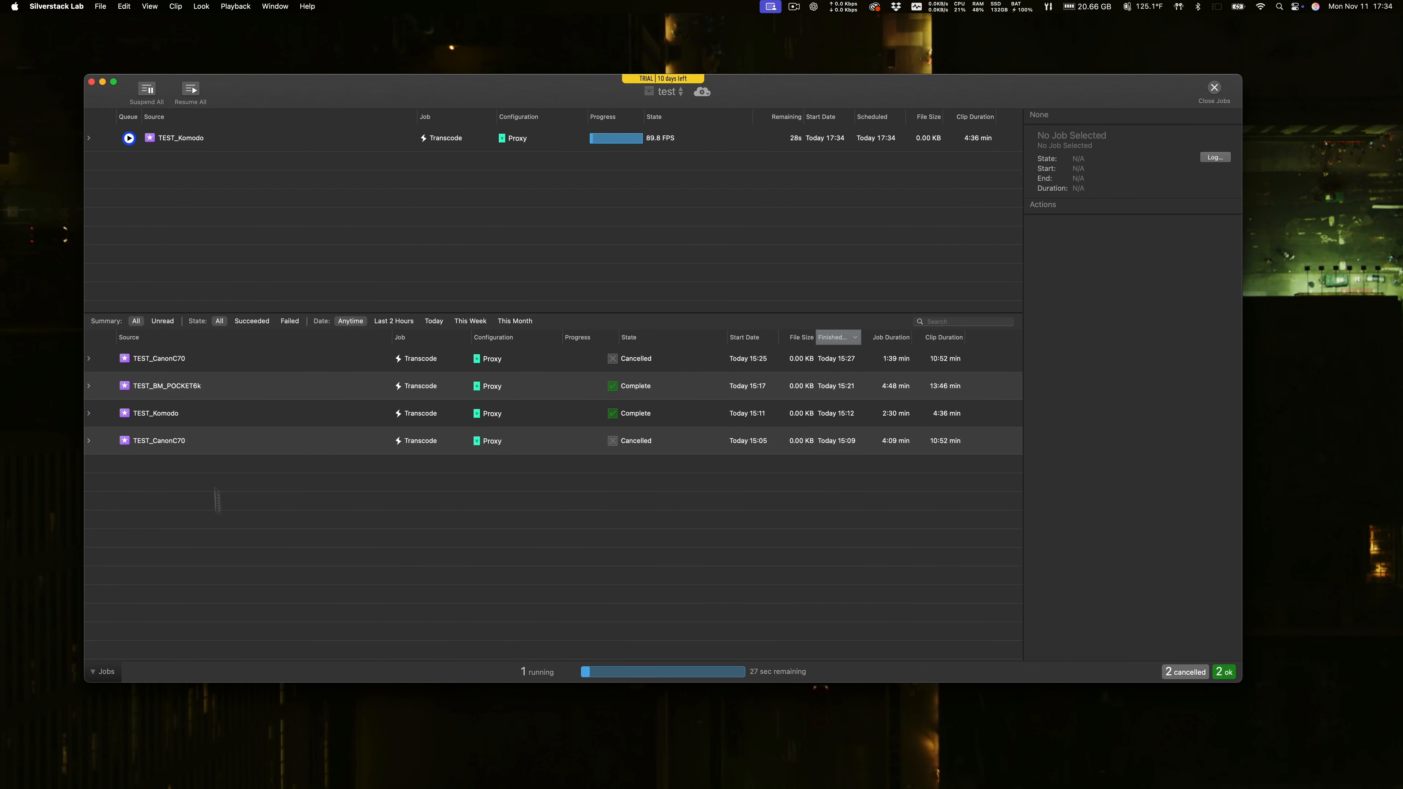
click(90, 139)
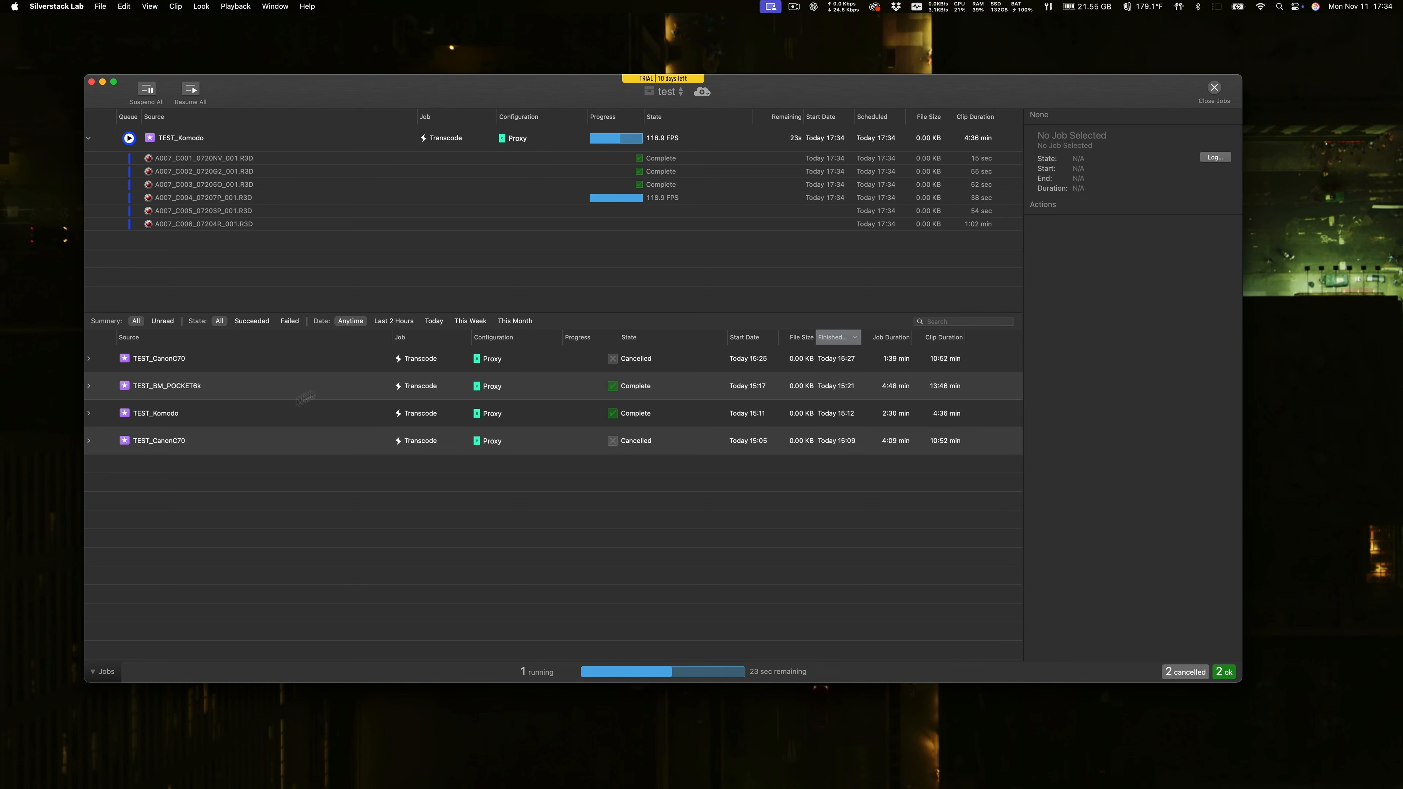
click(105, 672)
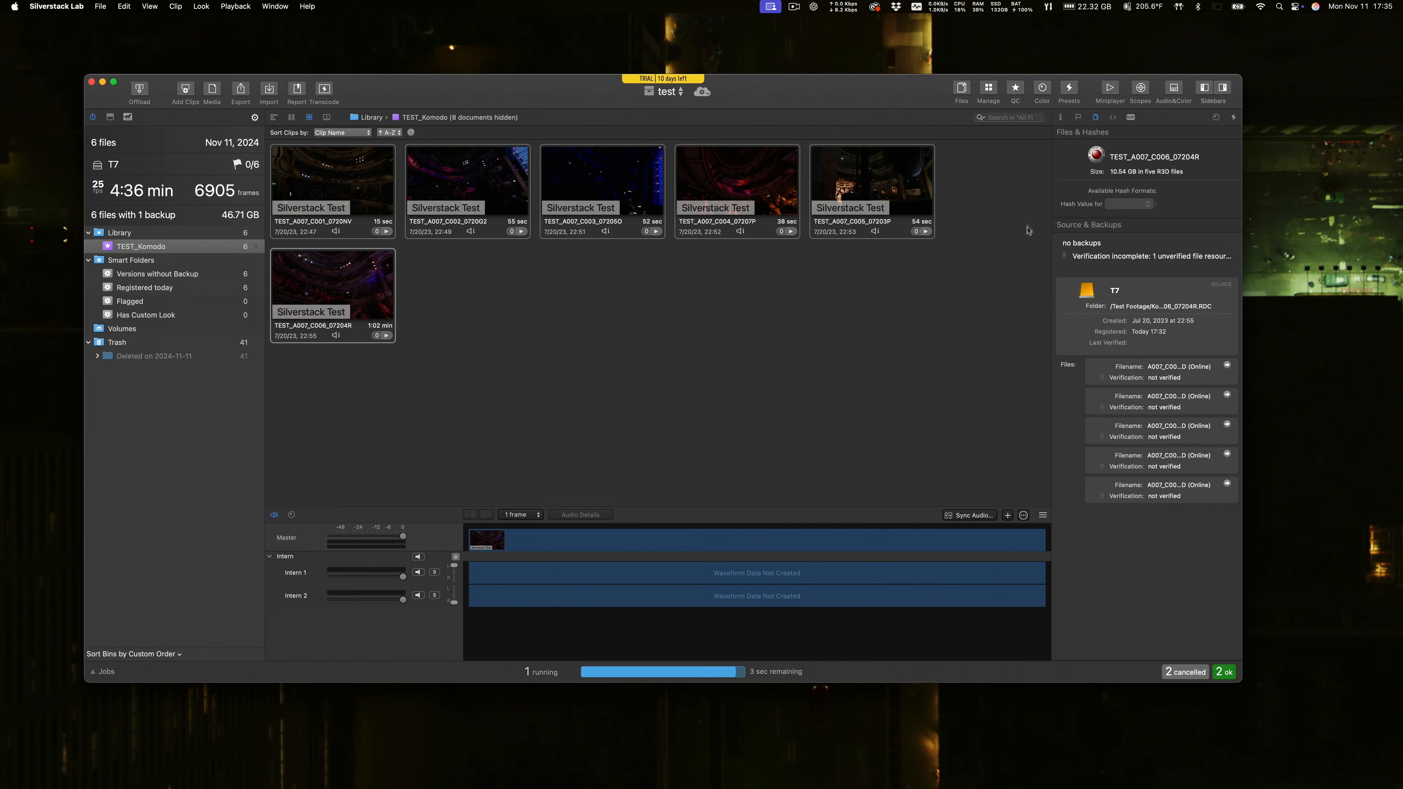
Look at the Scopes, the Audio & Color view and the Color workspace, and return to the Files workspace.
click(1140, 91)
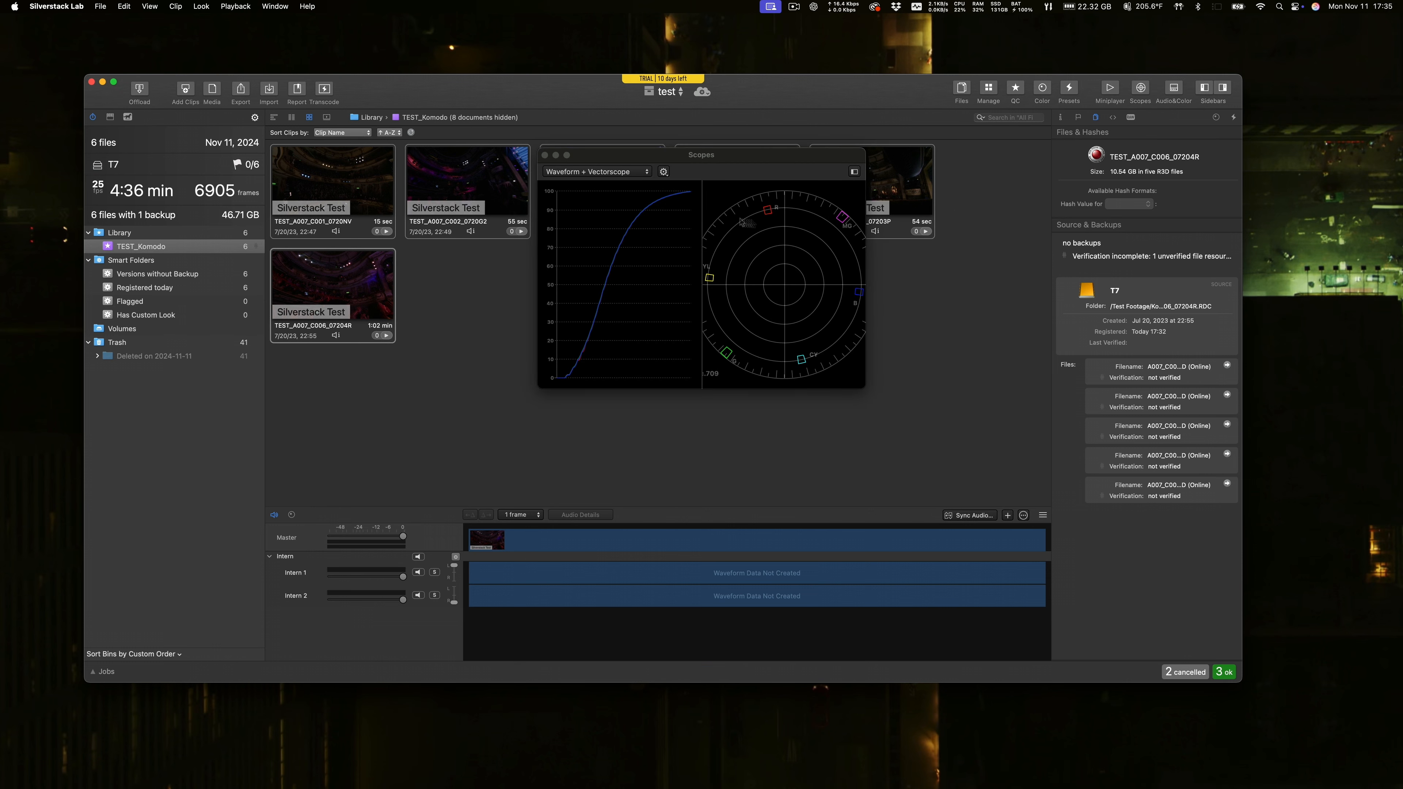
click(545, 155)
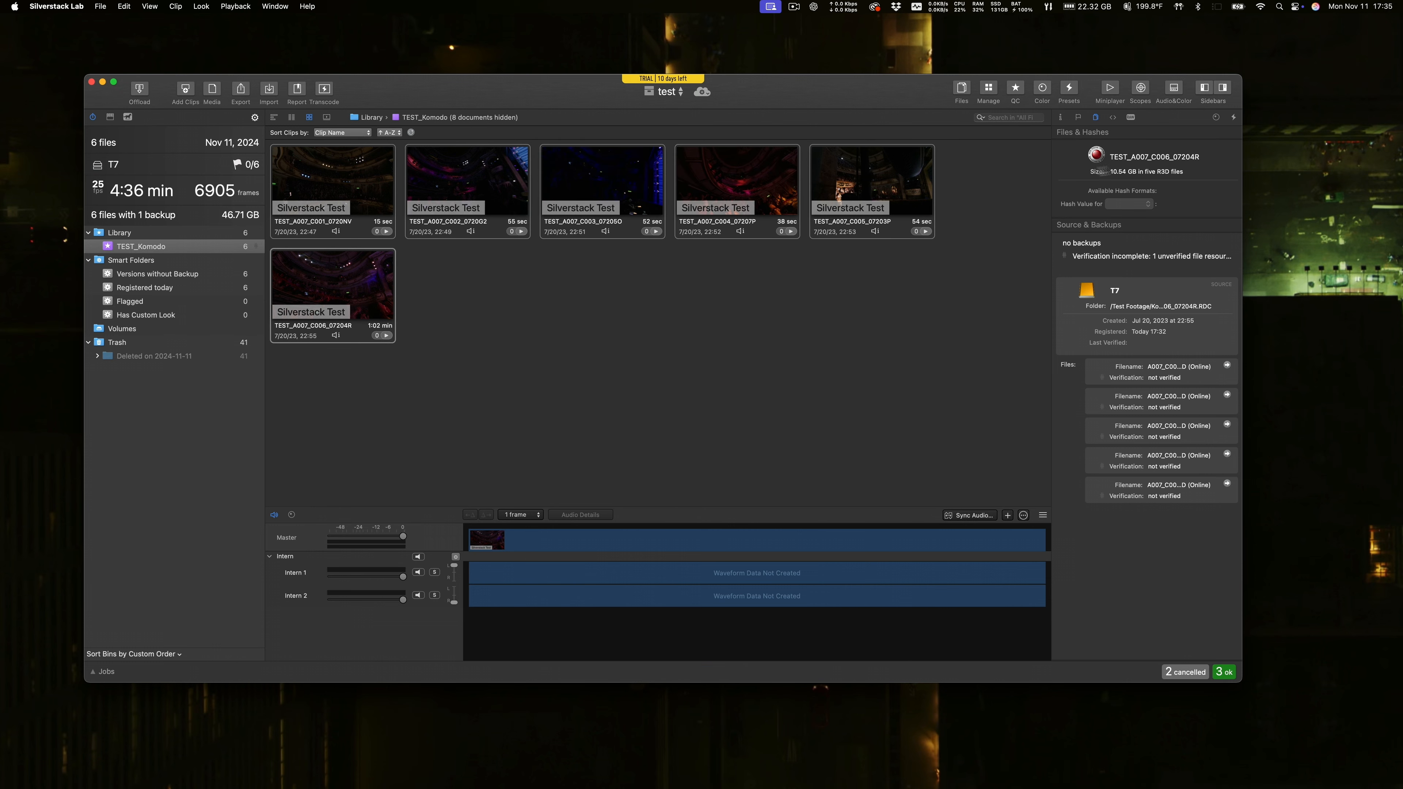
click(1175, 90)
click(1176, 91)
click(1042, 90)
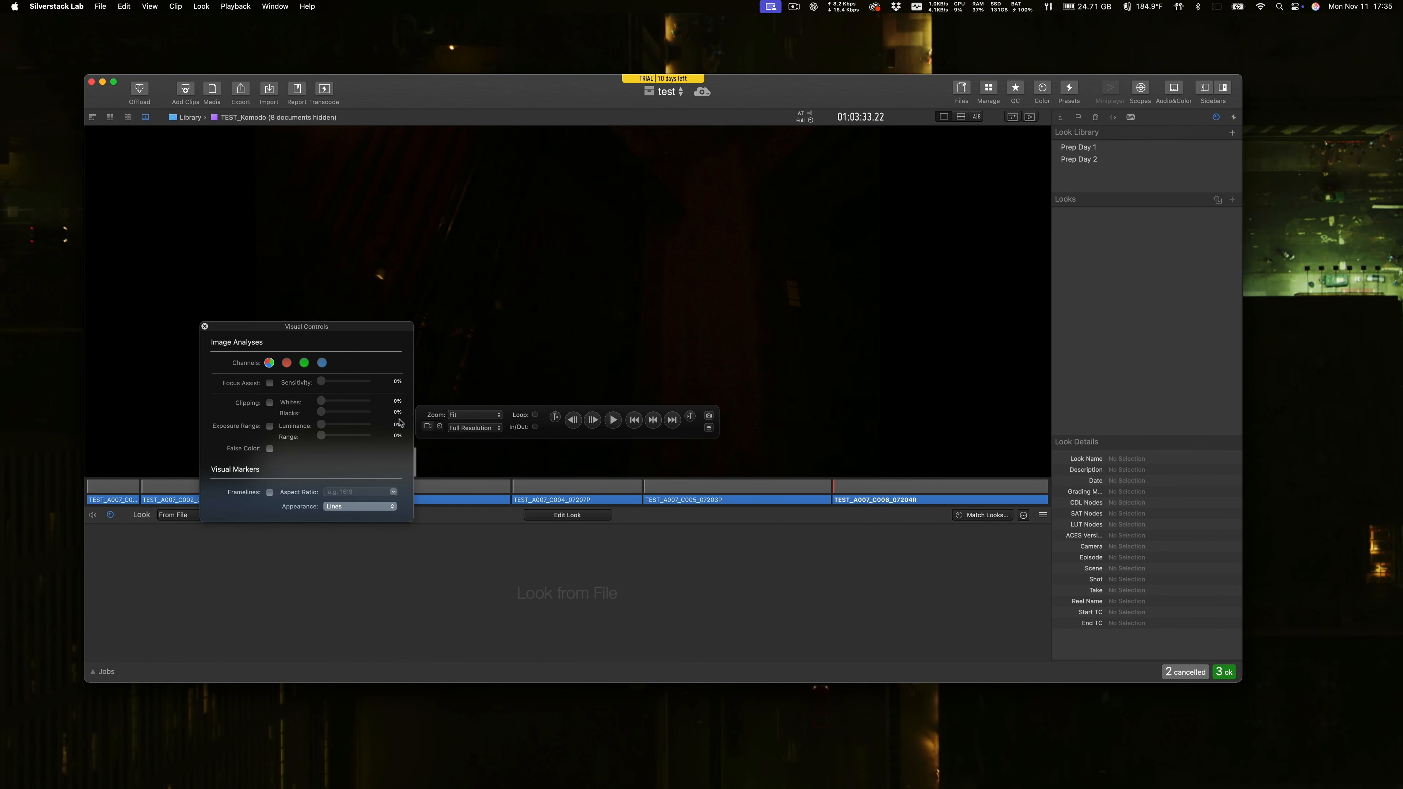
click(204, 327)
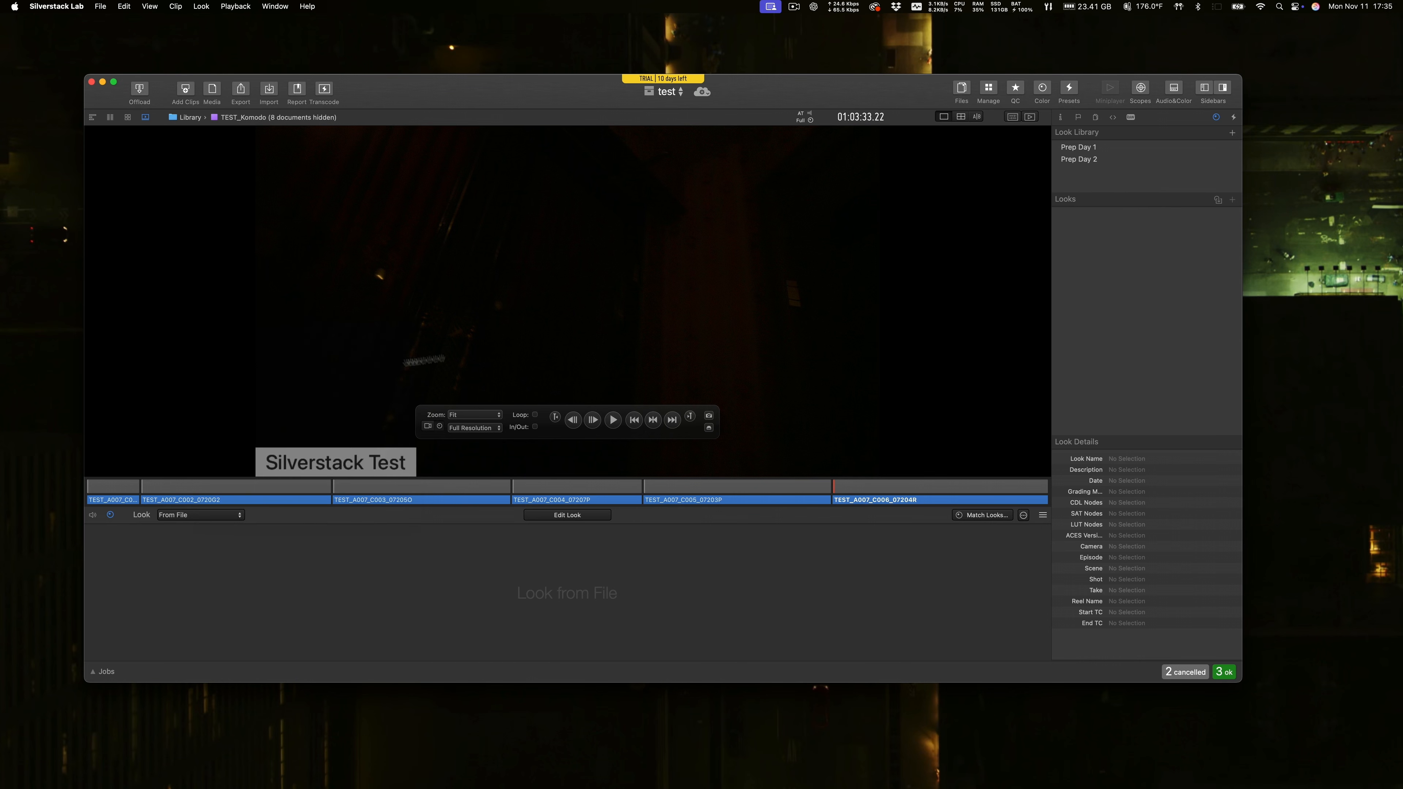
click(961, 91)
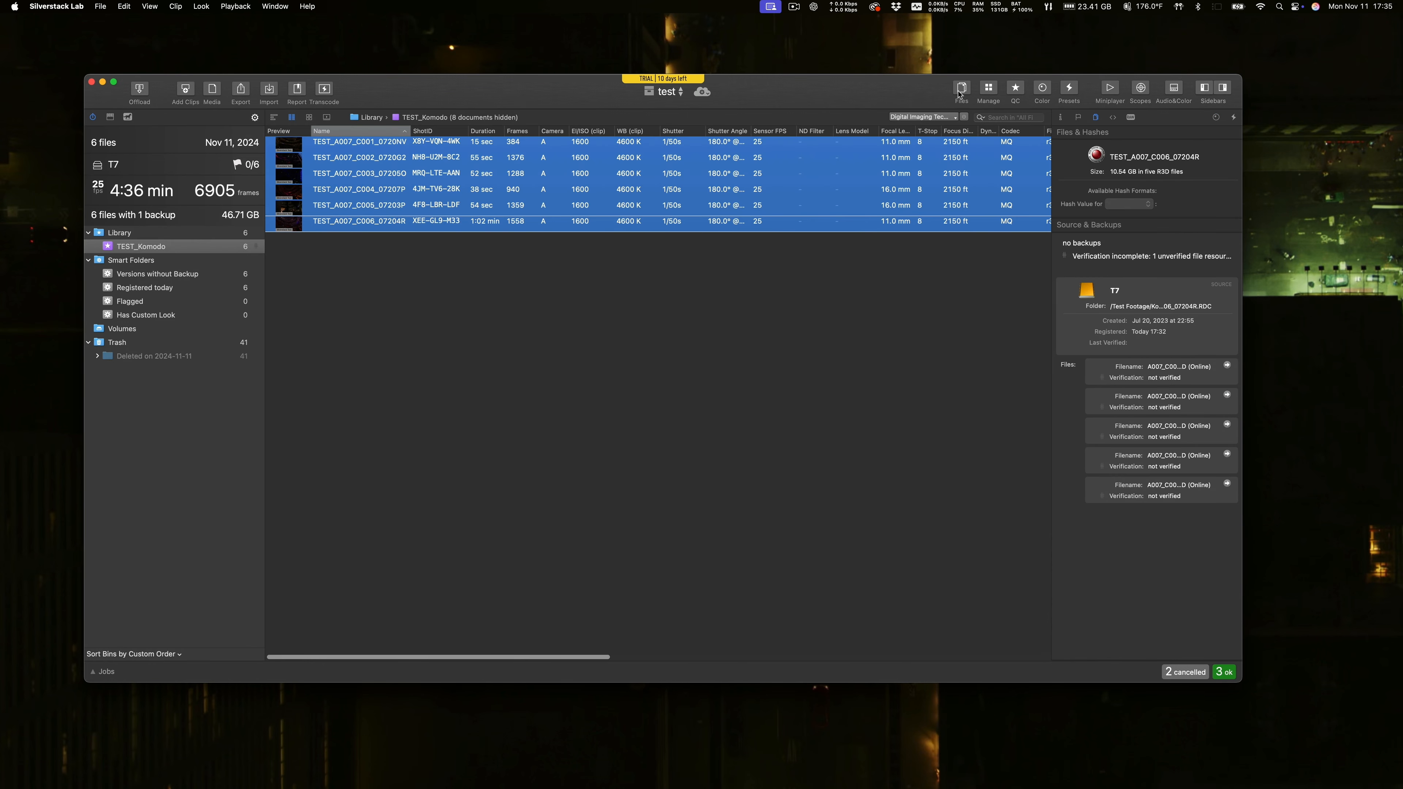
Check the job list for the TEST_Komodo transcode's state and quit Silverstack Lab.
click(105, 672)
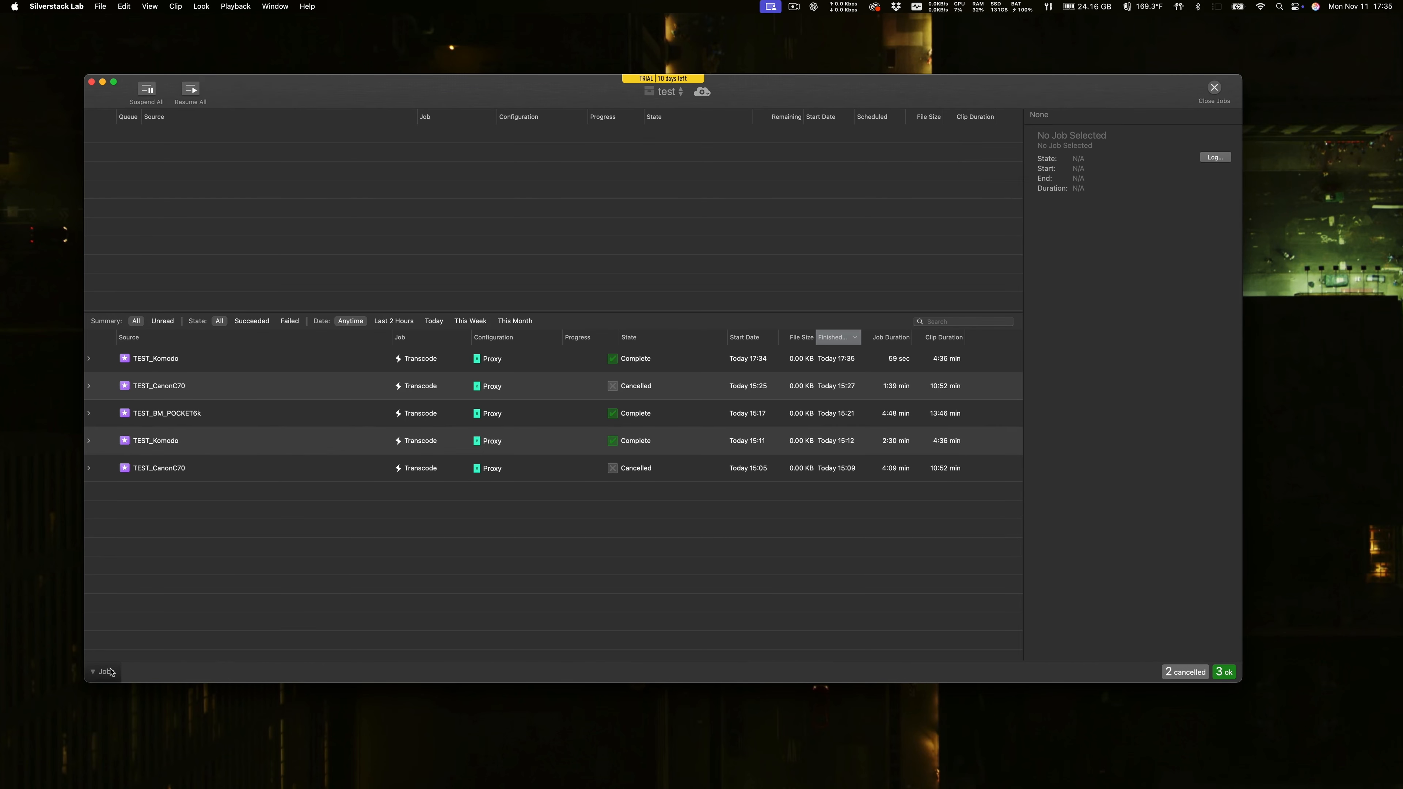
click(108, 672)
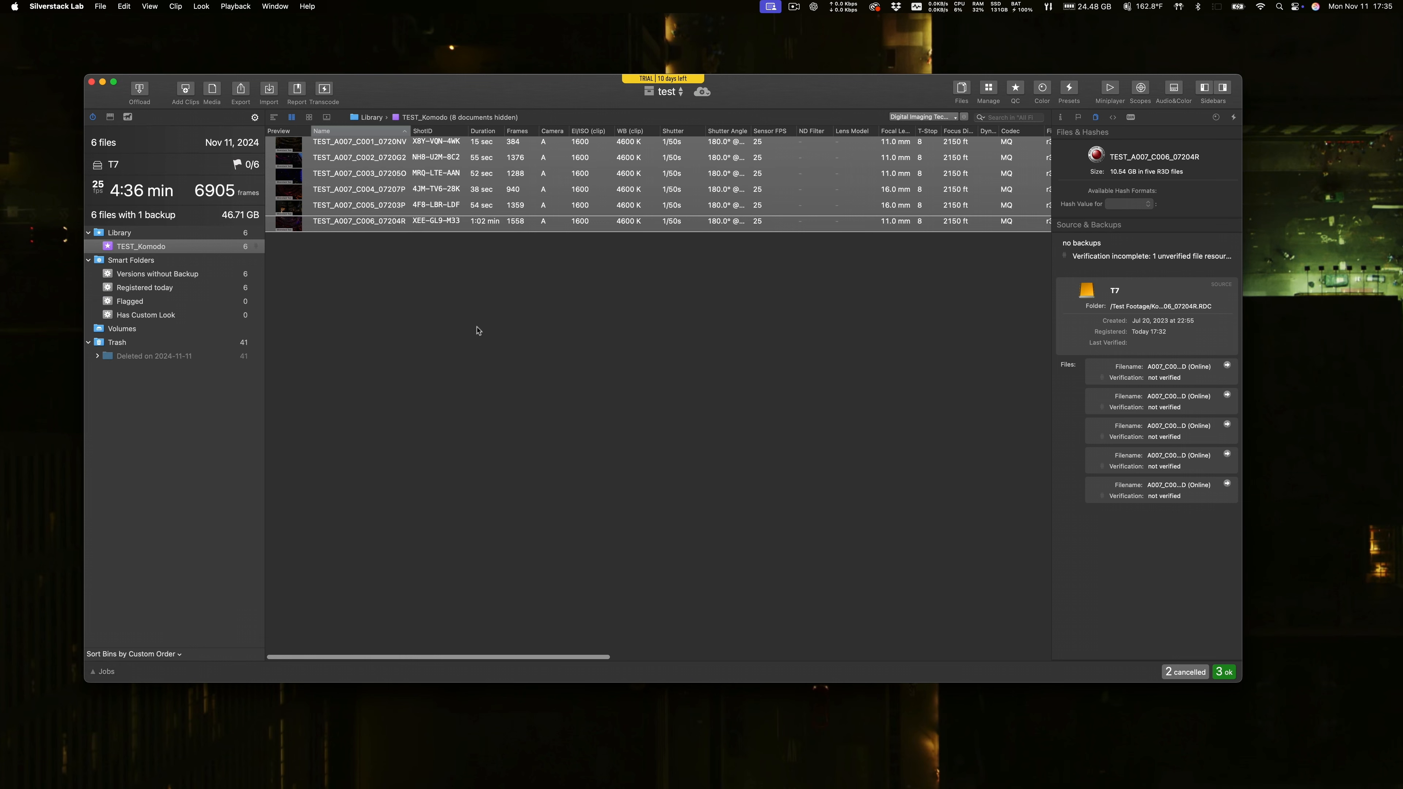
click(60, 7)
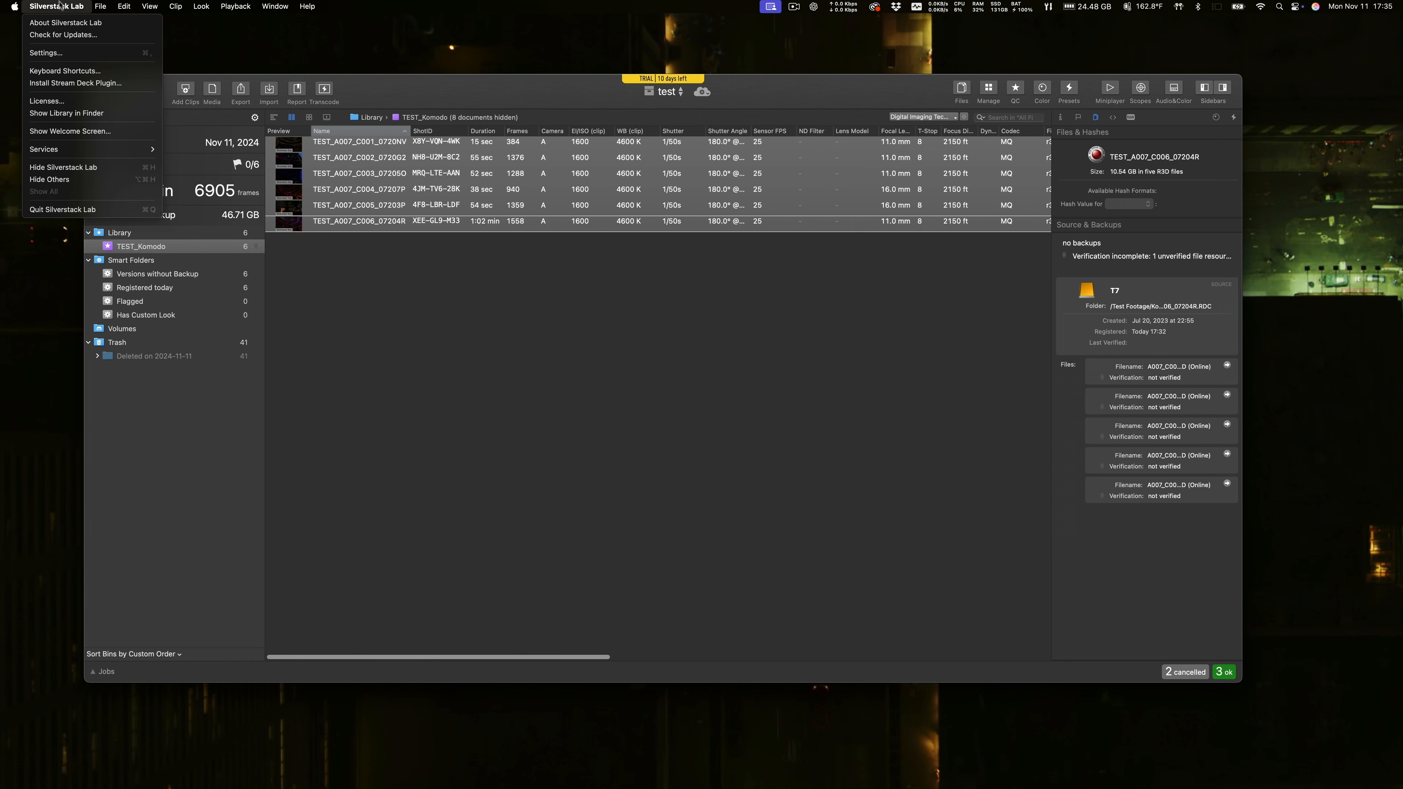
click(78, 209)
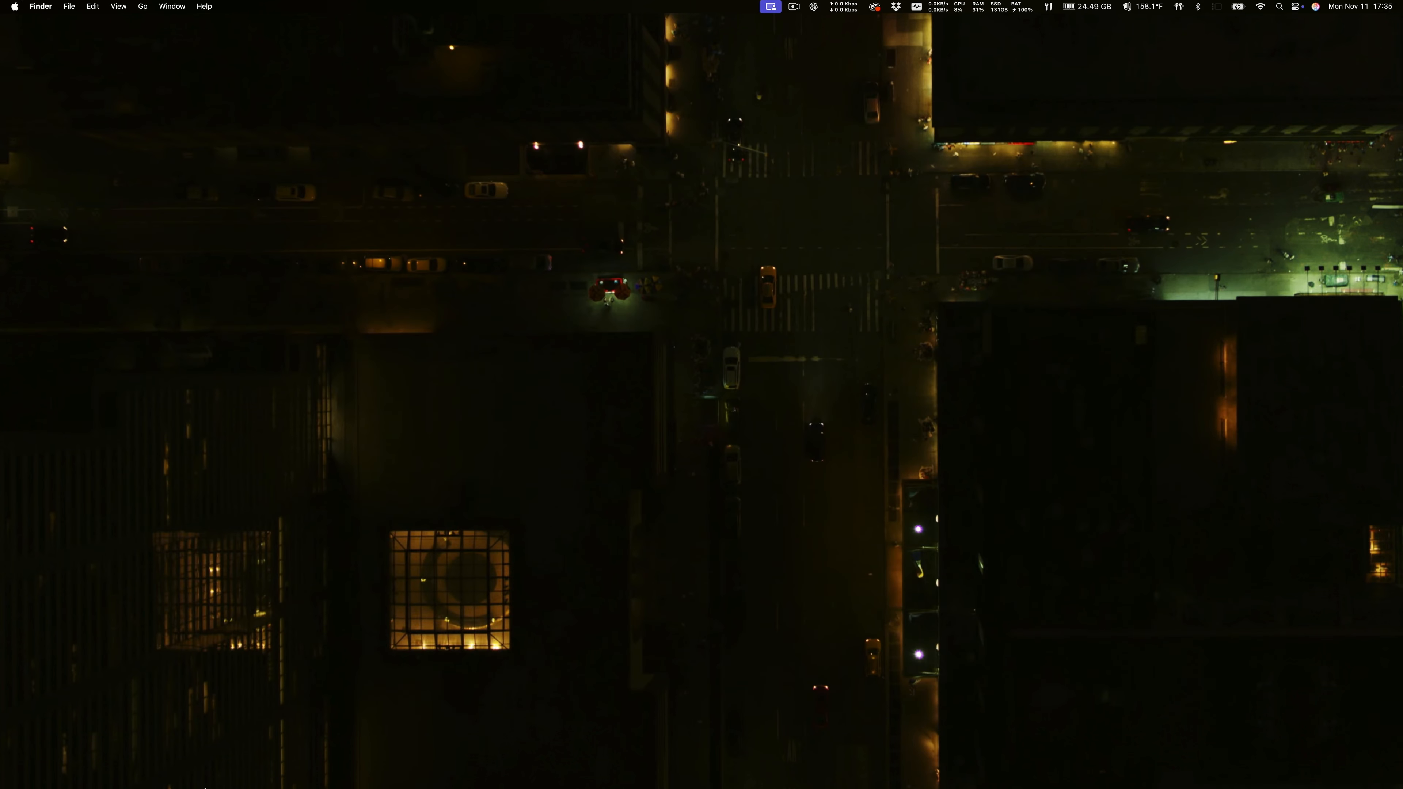
Switch to Finder, open the silver stack folder on the T7 drive, and enlarge the window to show its full file list.
mouse_move(31, 778)
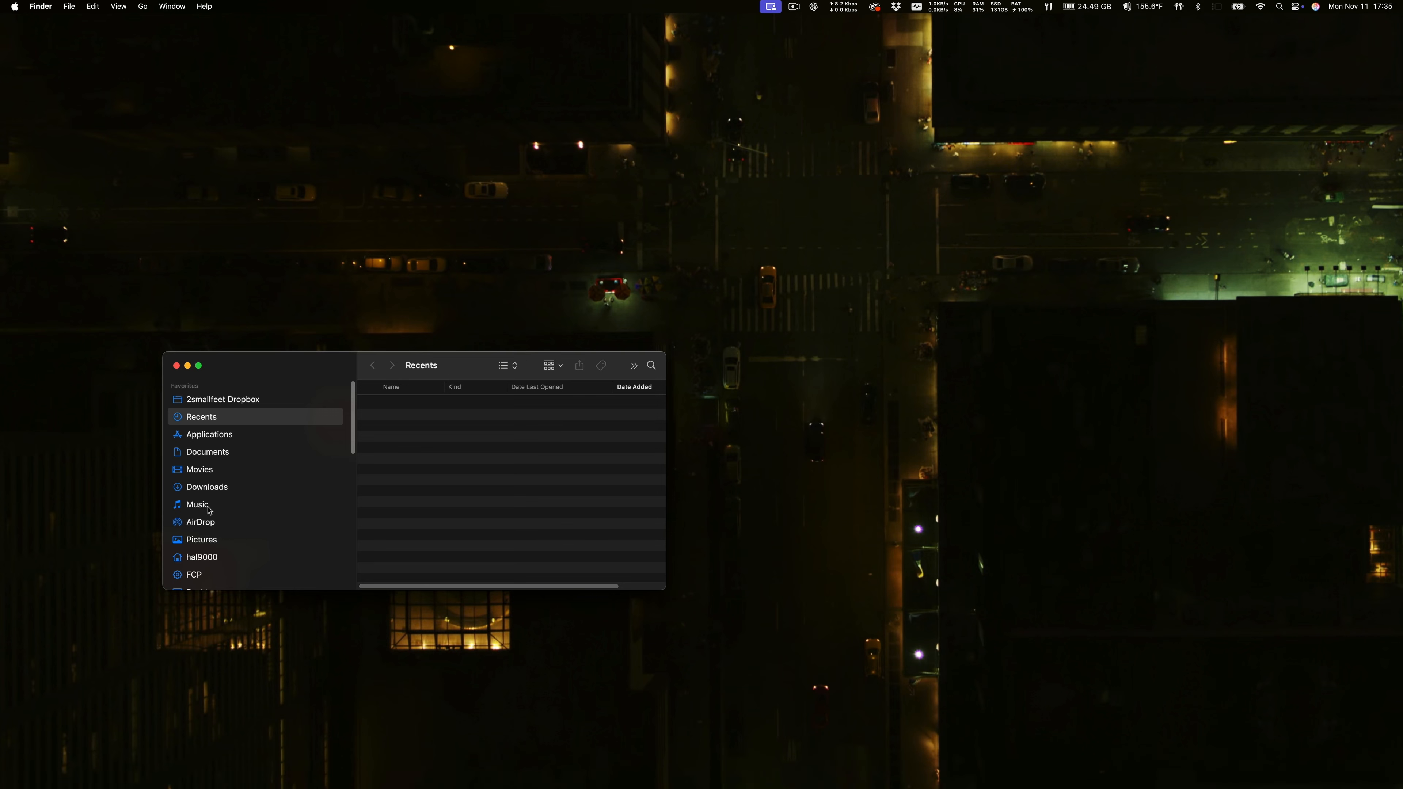
scroll(204, 493, down, 5)
scroll(209, 493, up, 5)
scroll(212, 493, down, 5)
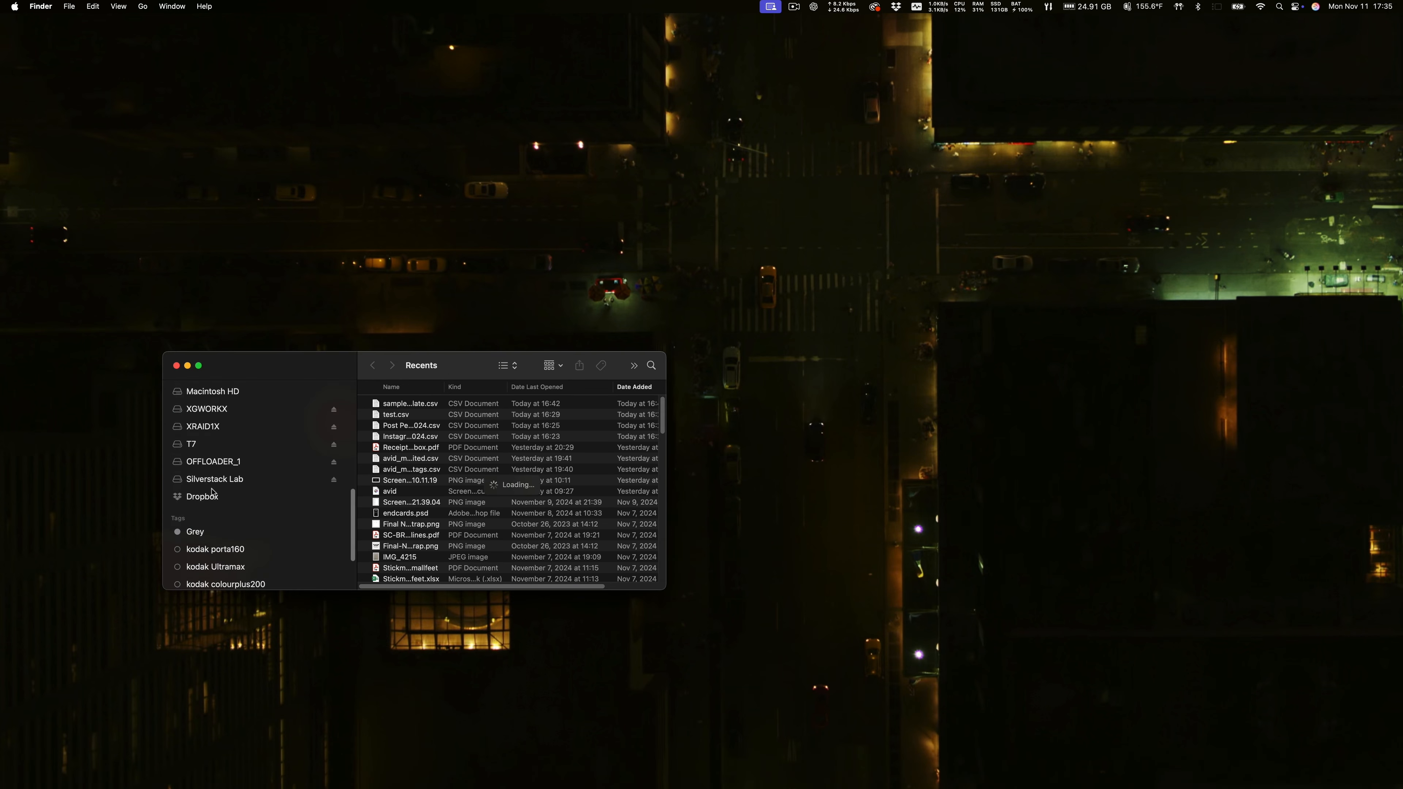
click(193, 451)
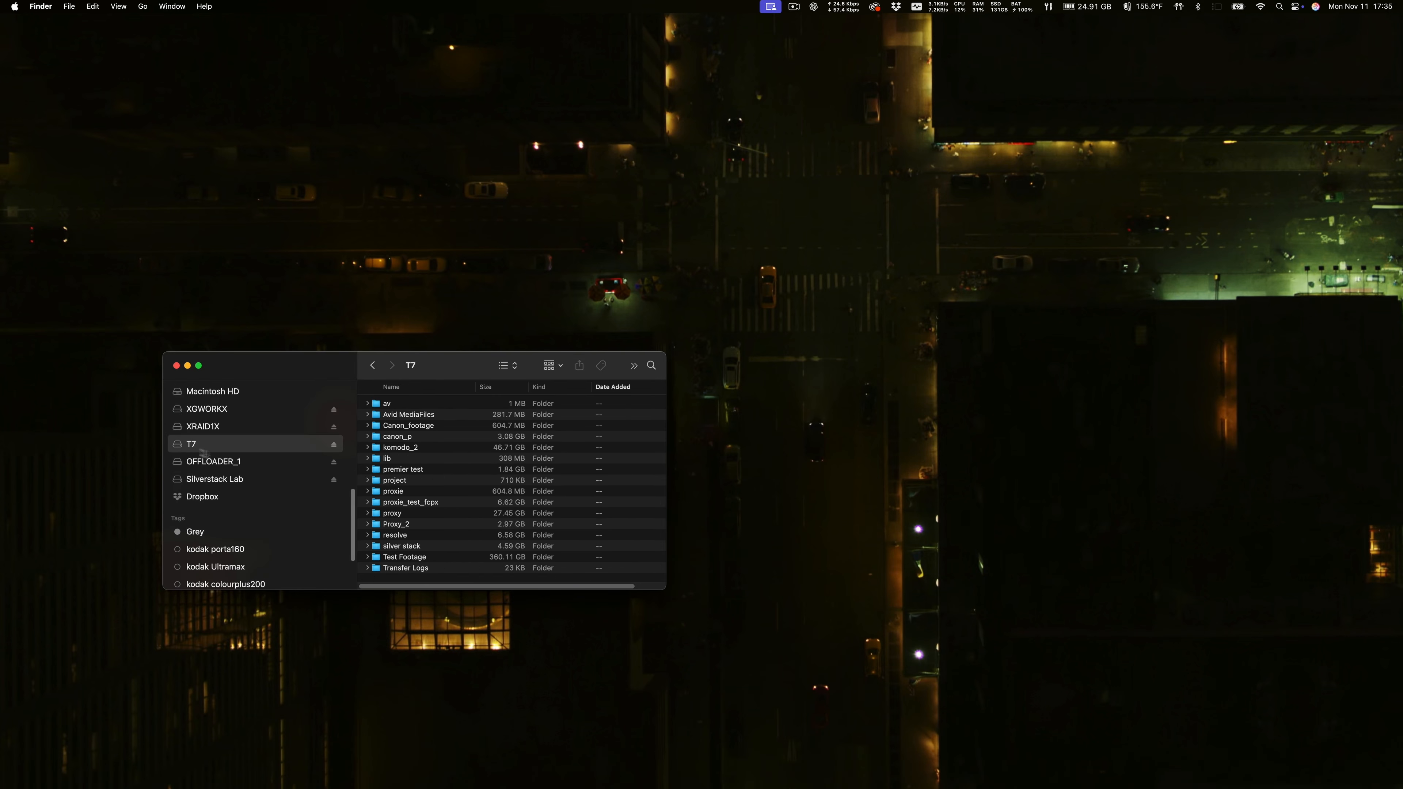
double_click(416, 551)
drag(312, 365, 238, 74)
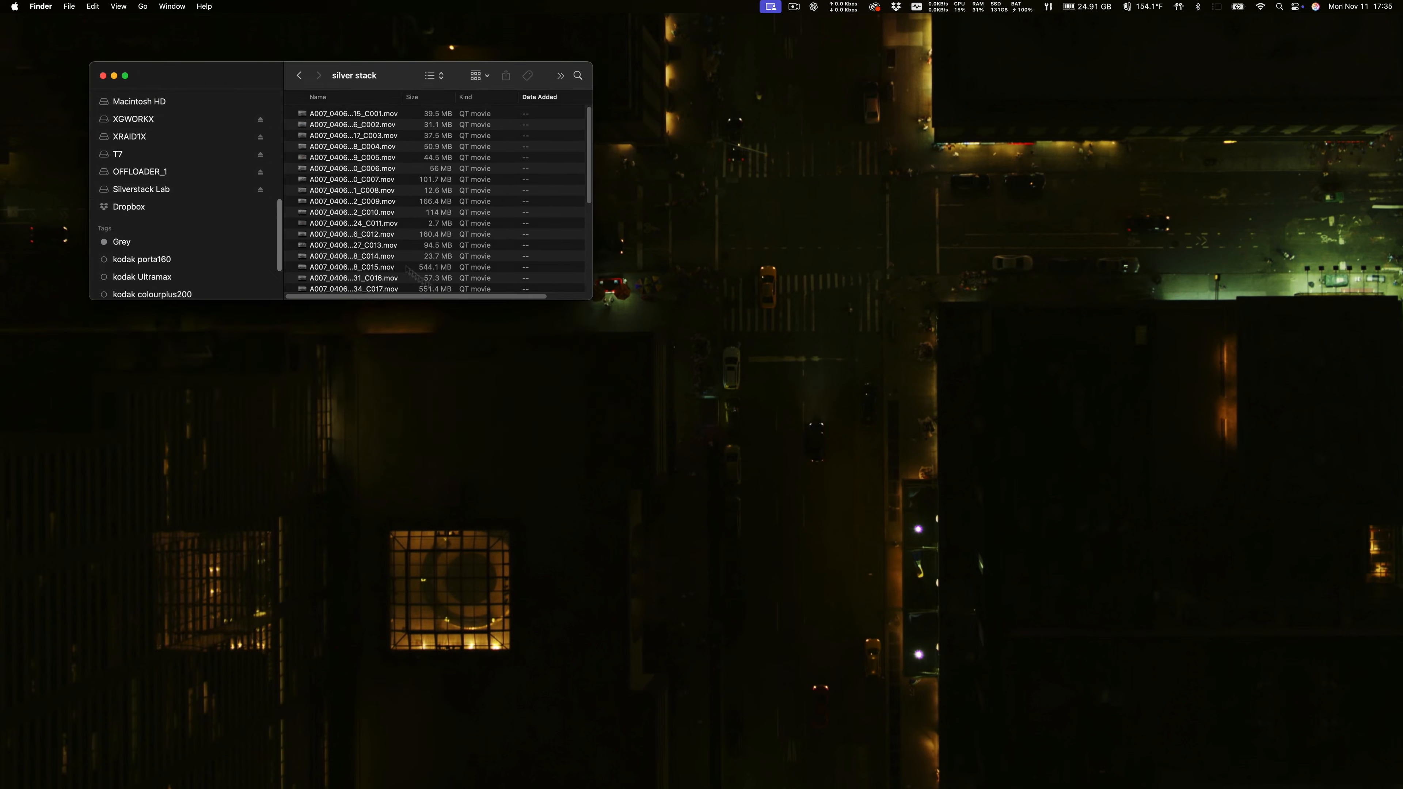
drag(592, 299, 951, 674)
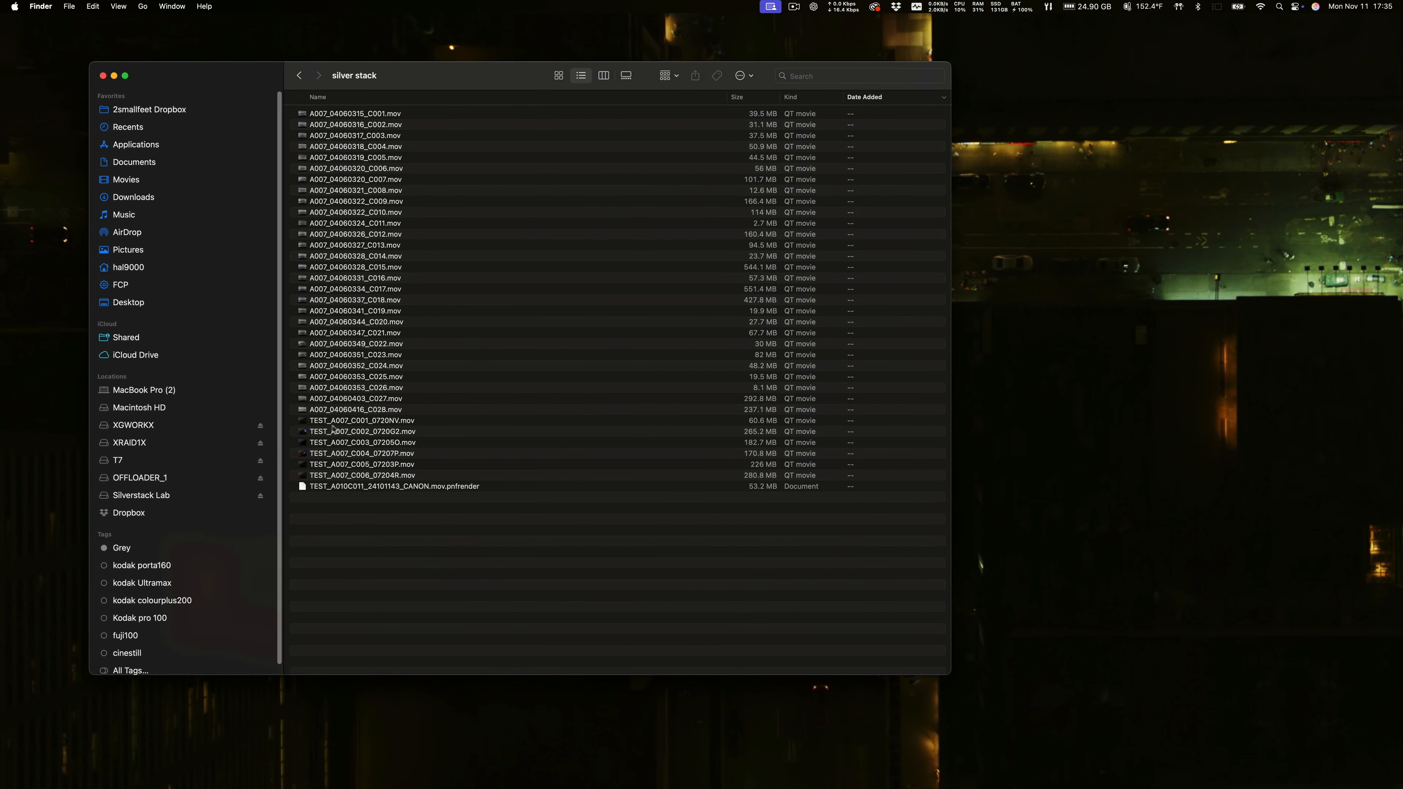
Check the transcoded TEST_A007 proxy files in the silver stack folder and close the Finder window.
click(392, 424)
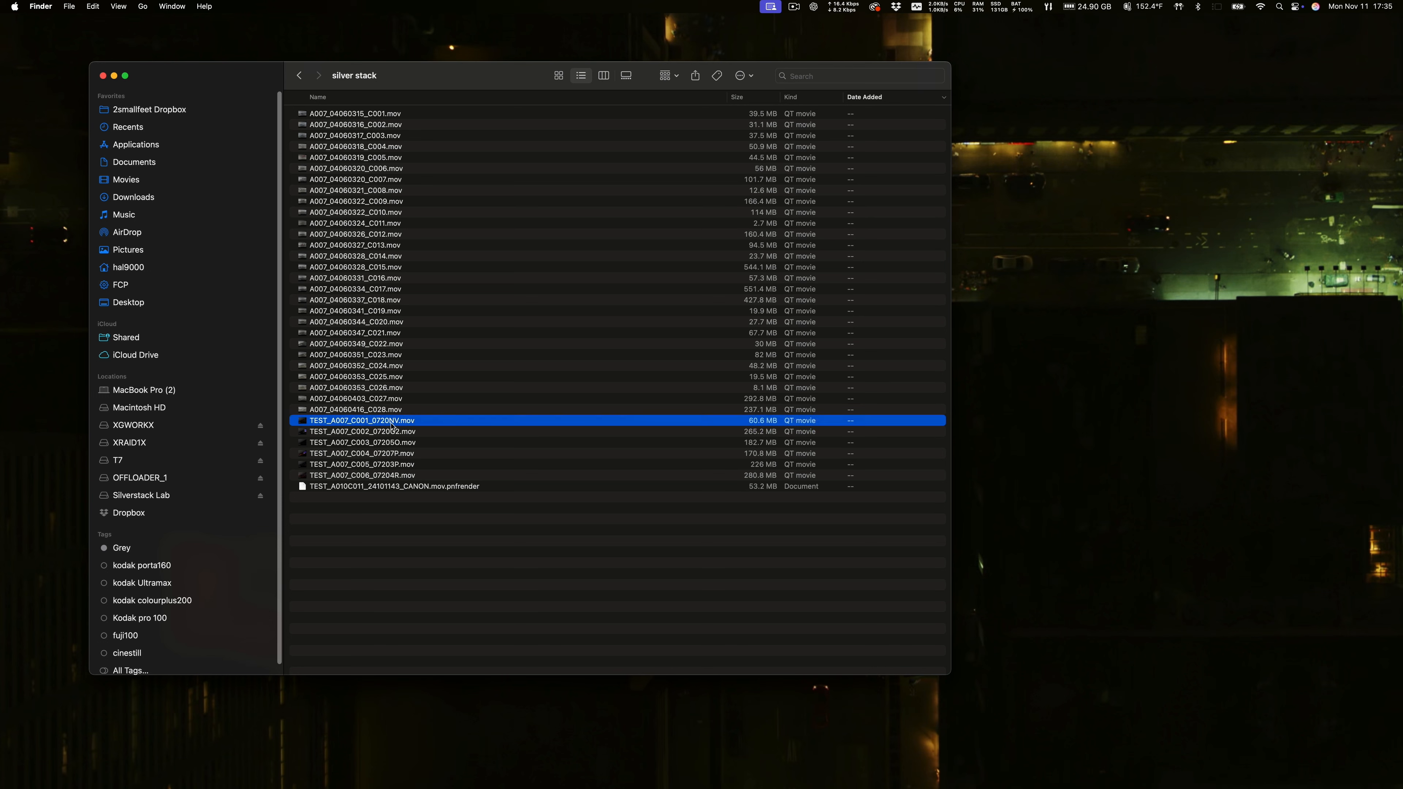
click(381, 473)
click(383, 442)
click(383, 423)
click(102, 77)
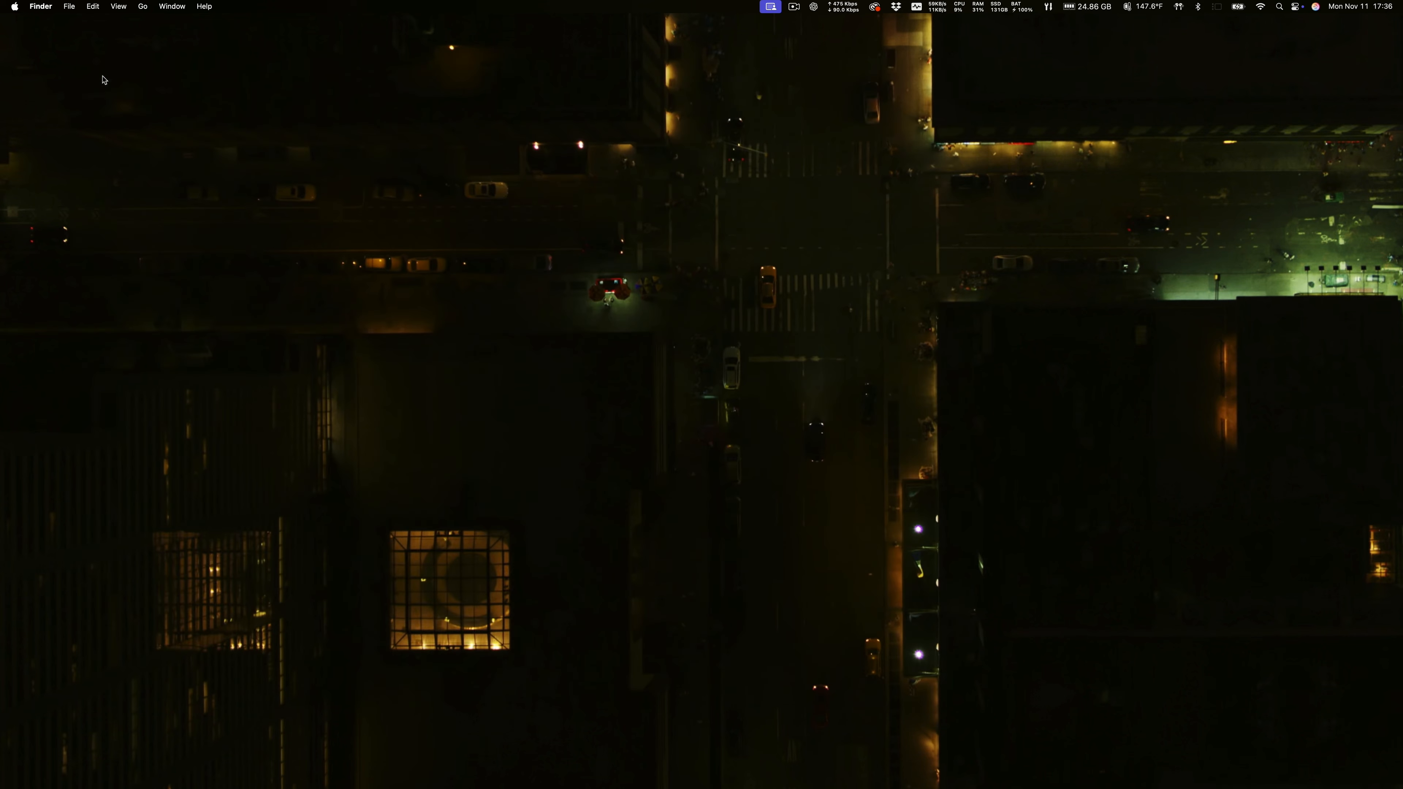